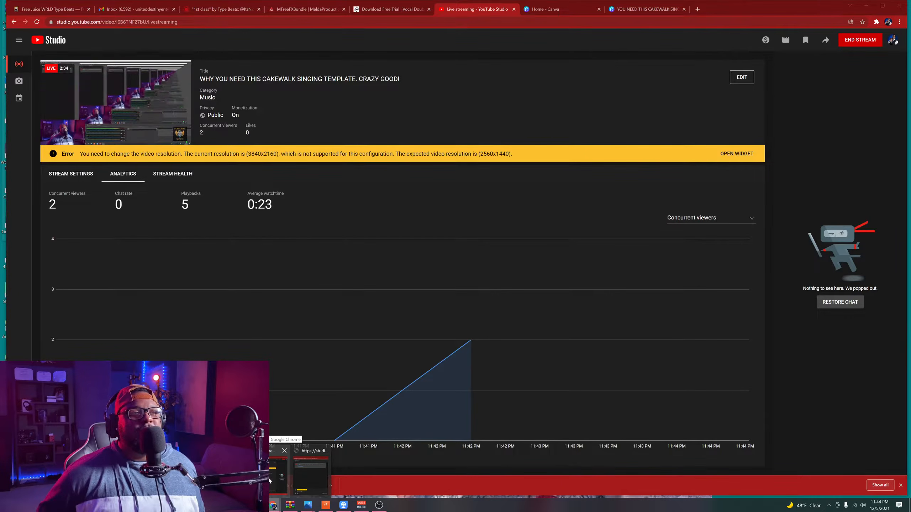
Step: Switch to the Vocal Template Artist project in Cakewalk and play the song from 1:01:000, stopping after the last vocal clips
click(276, 481)
click(292, 488)
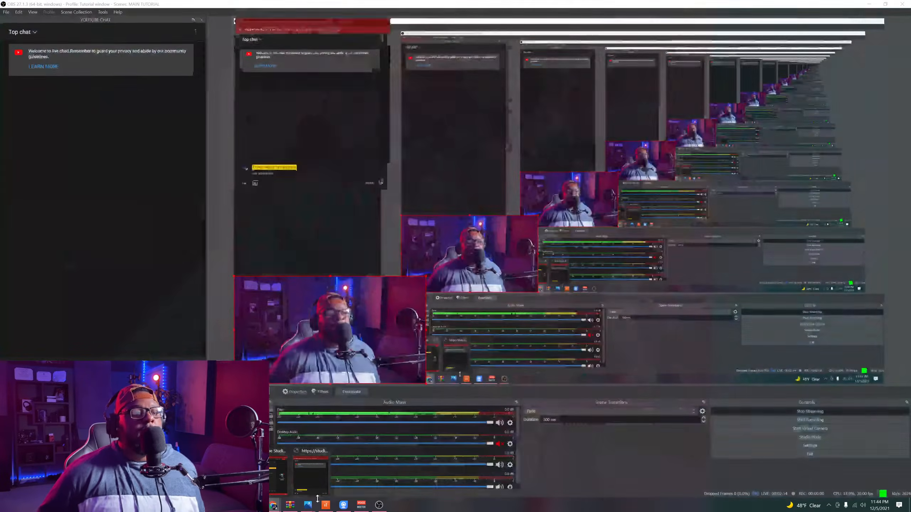
click(329, 510)
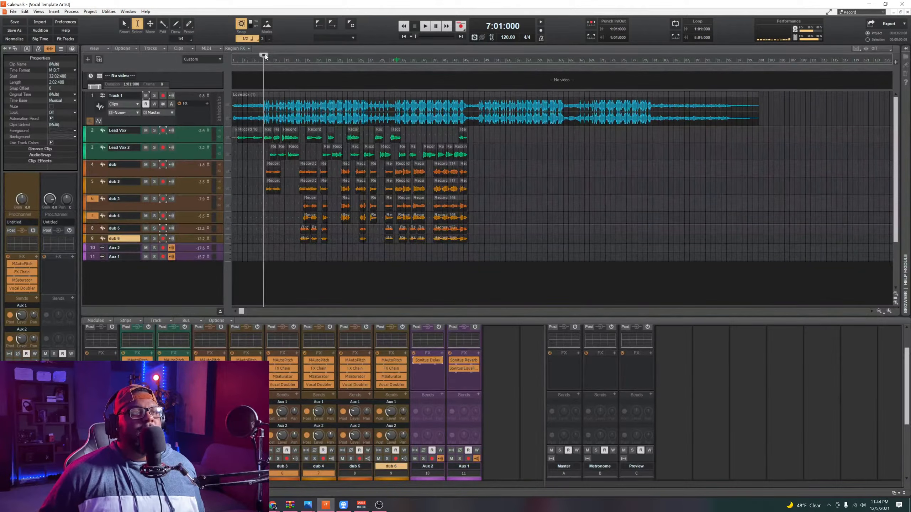
drag(265, 57, 207, 59)
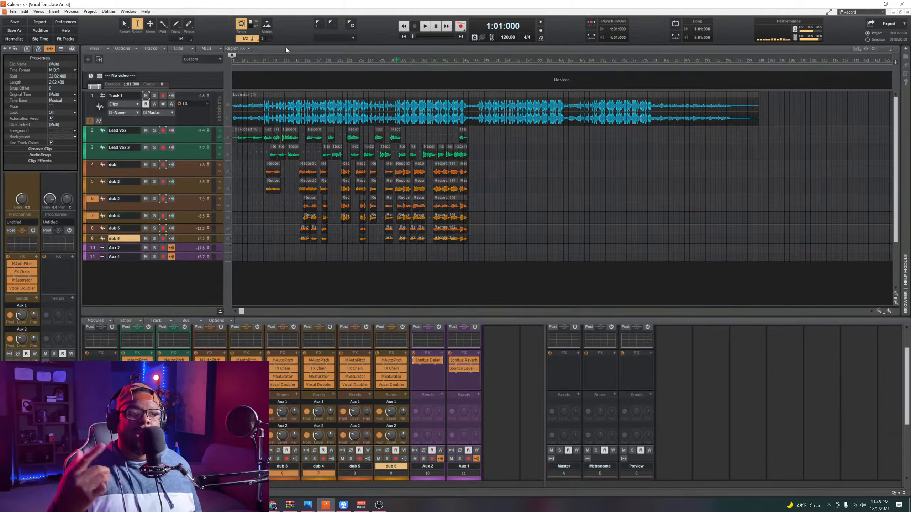
click(424, 27)
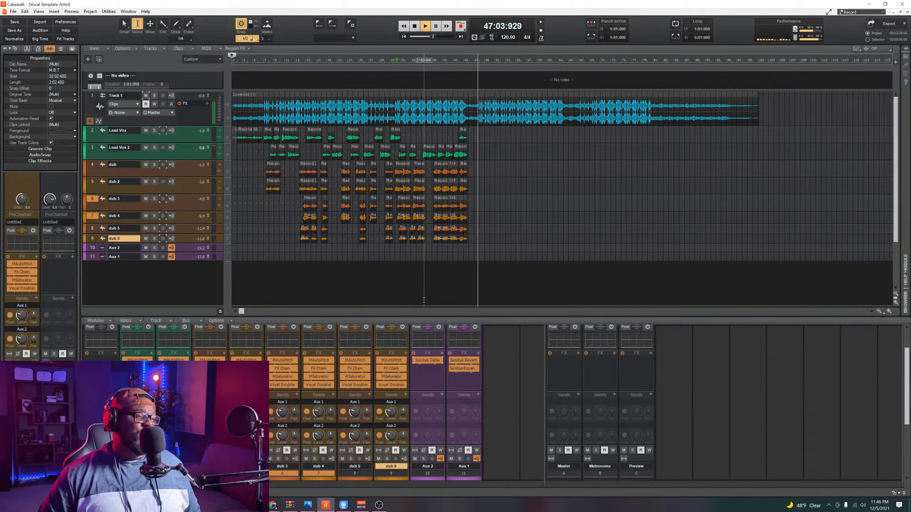
key(space)
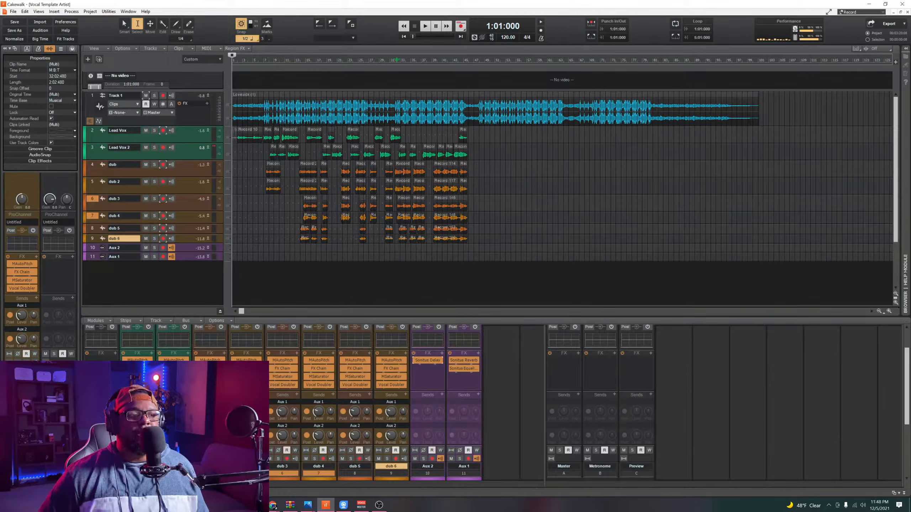
Step: Examine the Lead Vox track's FX Chain and its MAutoPitch tuning settings
double_click(138, 369)
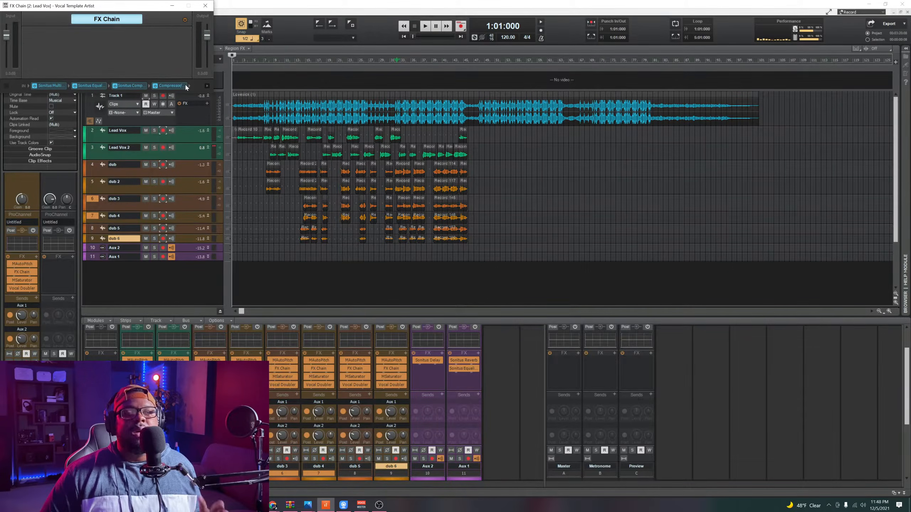
click(204, 10)
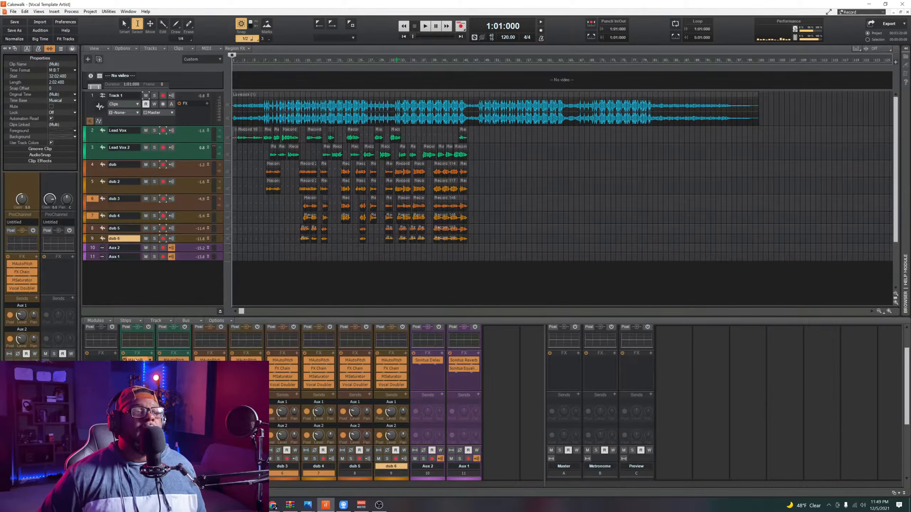
double_click(136, 359)
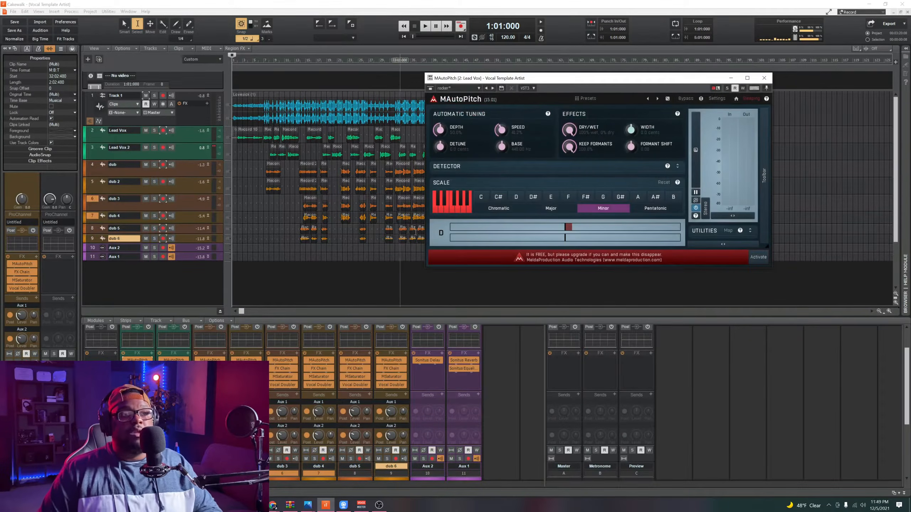
drag(573, 79, 479, 90)
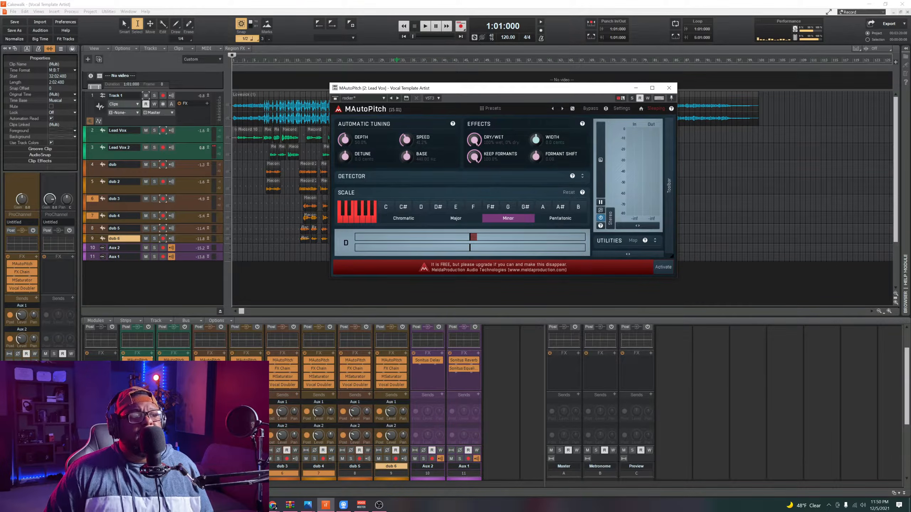
Step: Examine the MSaturator and Vocal Doubler settings on the Lead Vox track
double_click(137, 377)
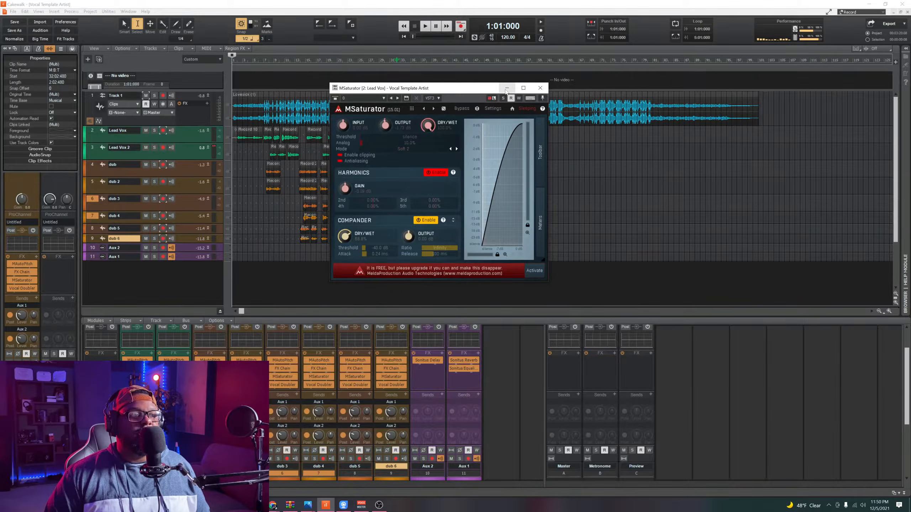
click(506, 90)
double_click(138, 385)
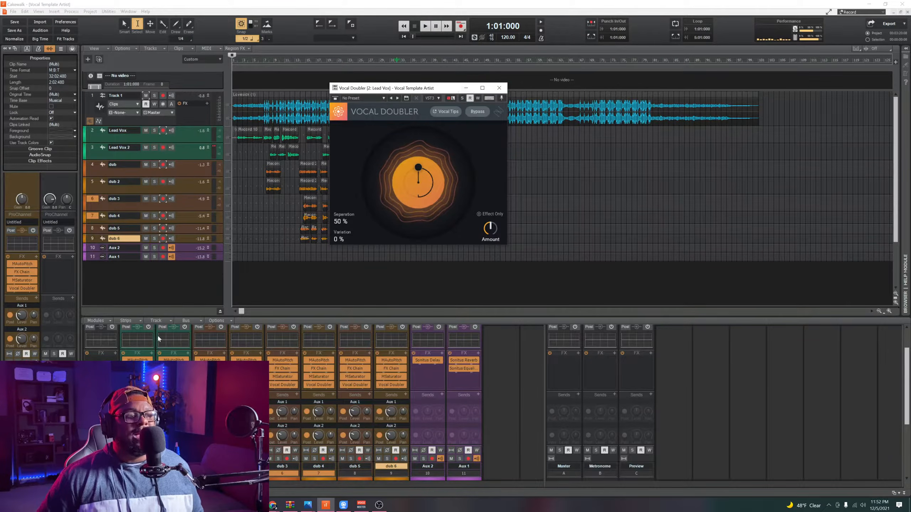
Step: Bypass the FX Chain on the Lead Vox track and on dub 3 through dub 6
double_click(137, 369)
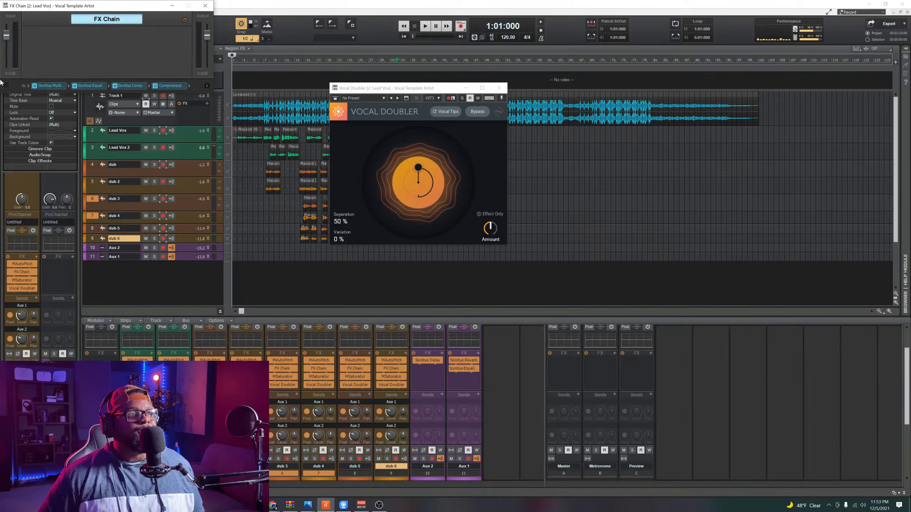
click(125, 368)
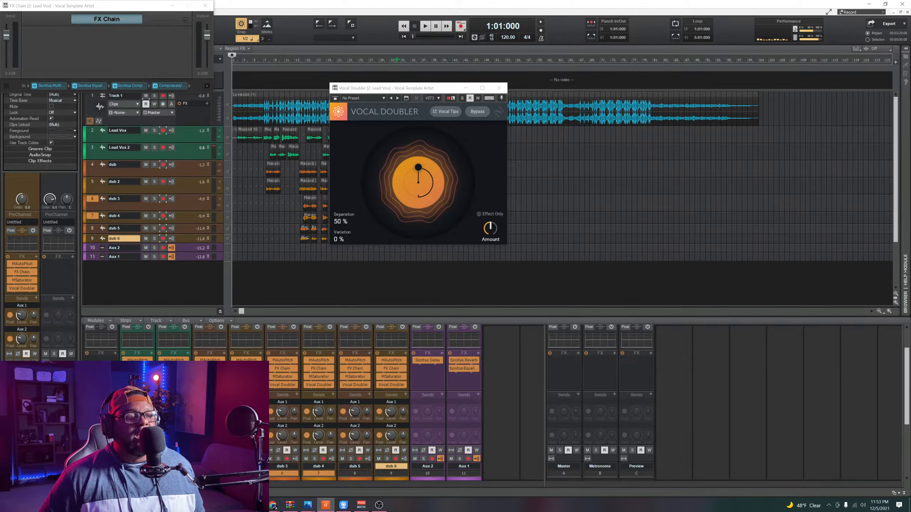
click(271, 369)
click(306, 368)
click(342, 369)
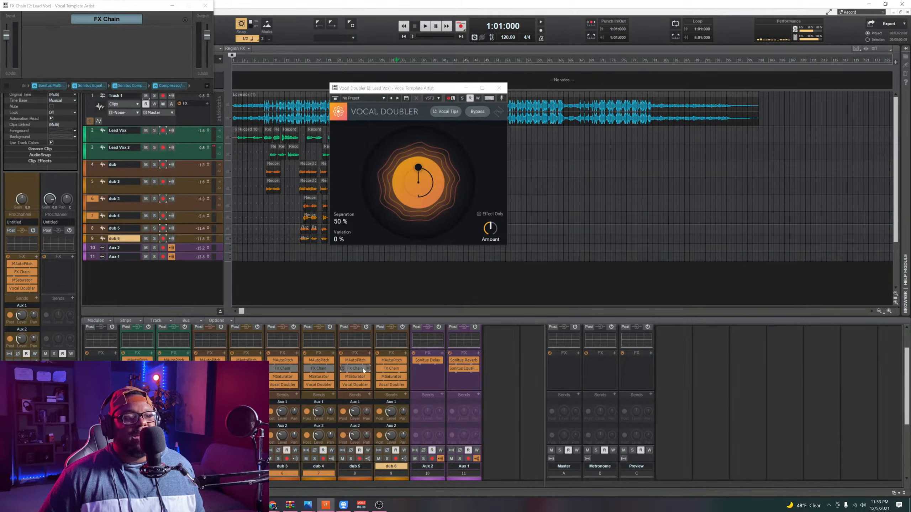
click(378, 368)
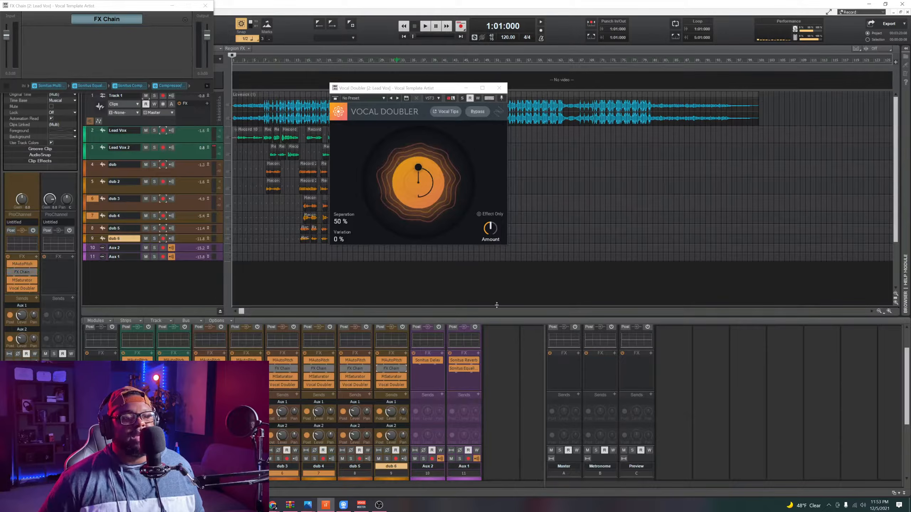
Step: Bypass the effects on Aux 2 and Aux 1 and play the song from the start for comparison
click(414, 353)
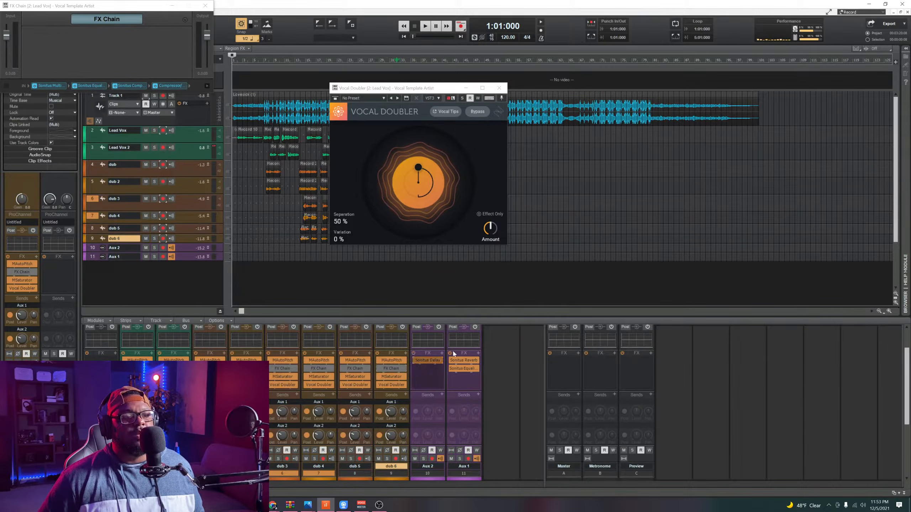
click(450, 353)
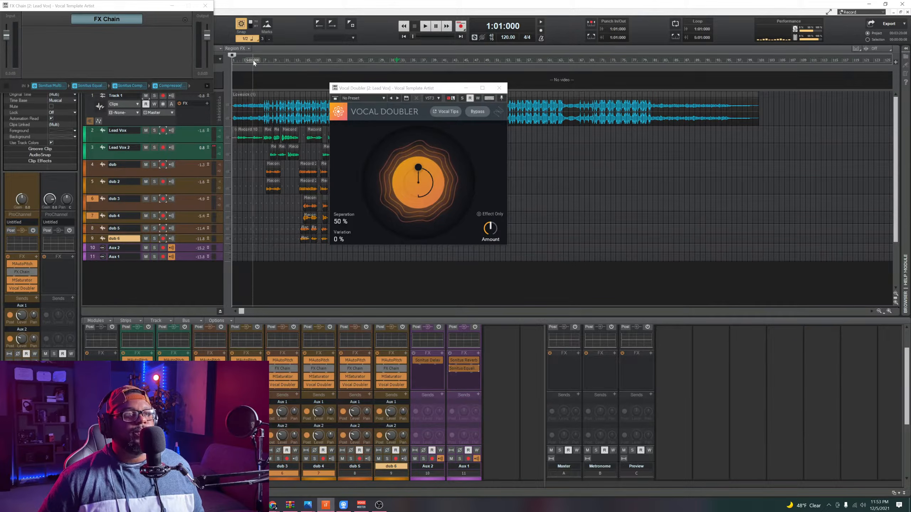
key(space)
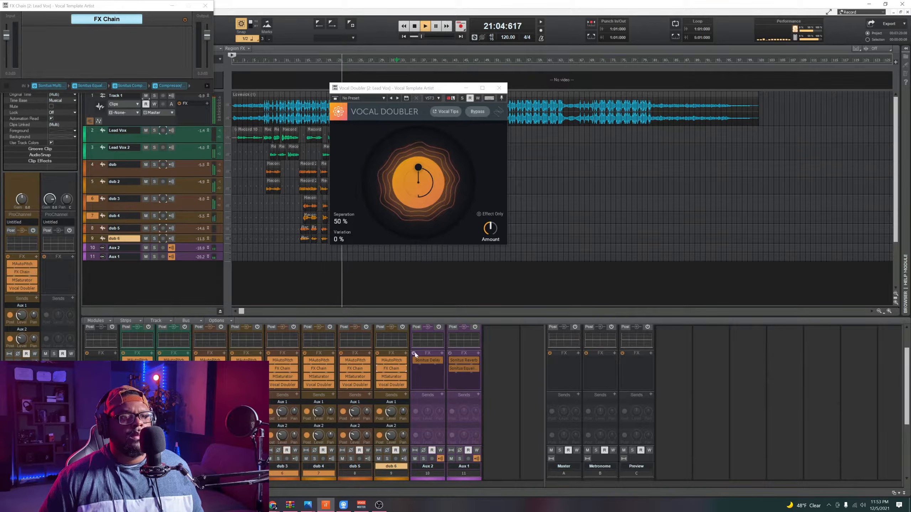
Step: Re-enable the aux effects during playback, move the Vocal Doubler window clear of the clips, and stop the song
click(452, 357)
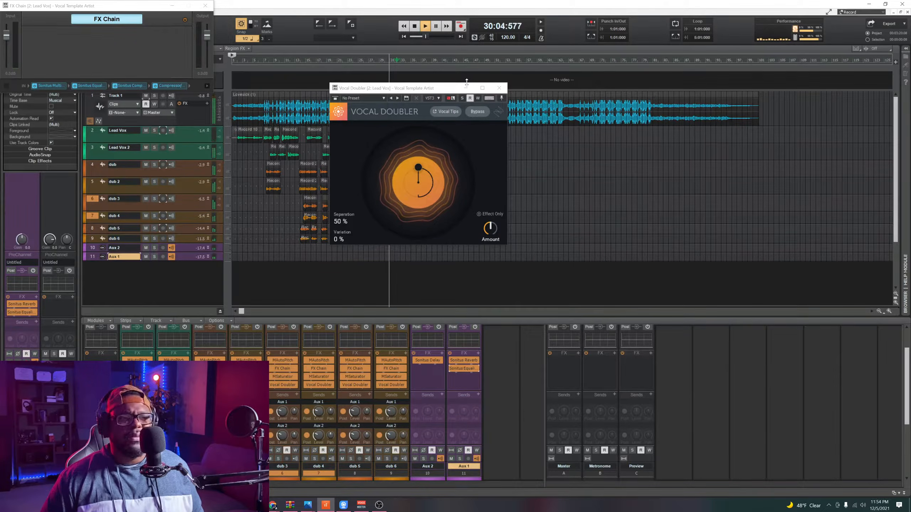
drag(417, 92, 624, 130)
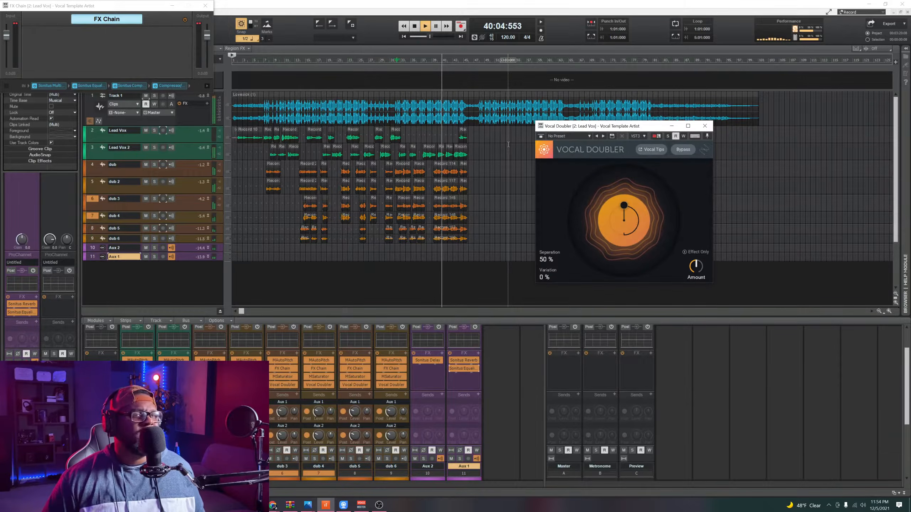
key(space)
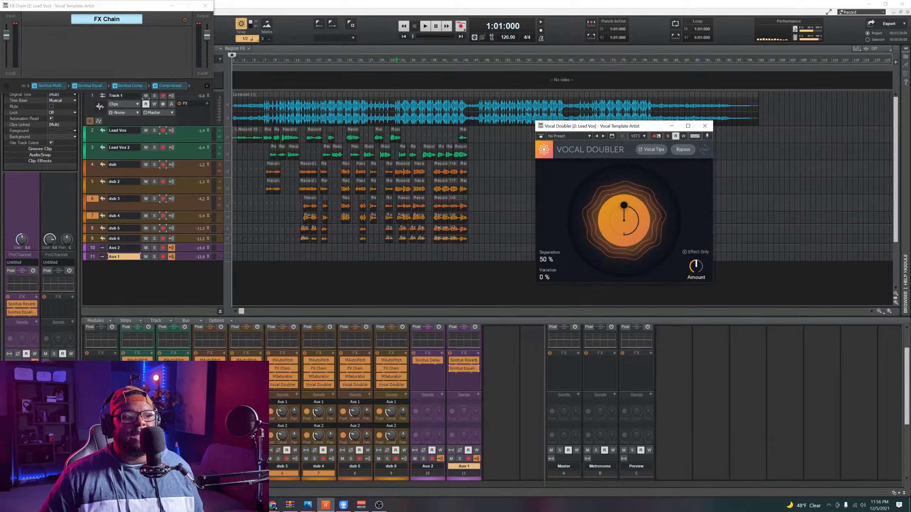
Step: Examine the Sonitus Multiband, Equalizer and Compressor settings inside the Lead Vox FX Chain, closing each plug-in after viewing
double_click(138, 369)
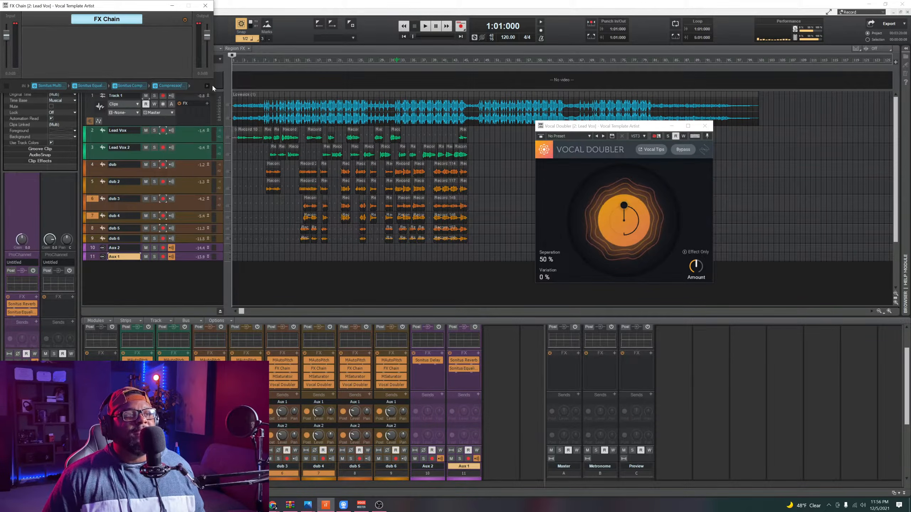
double_click(49, 86)
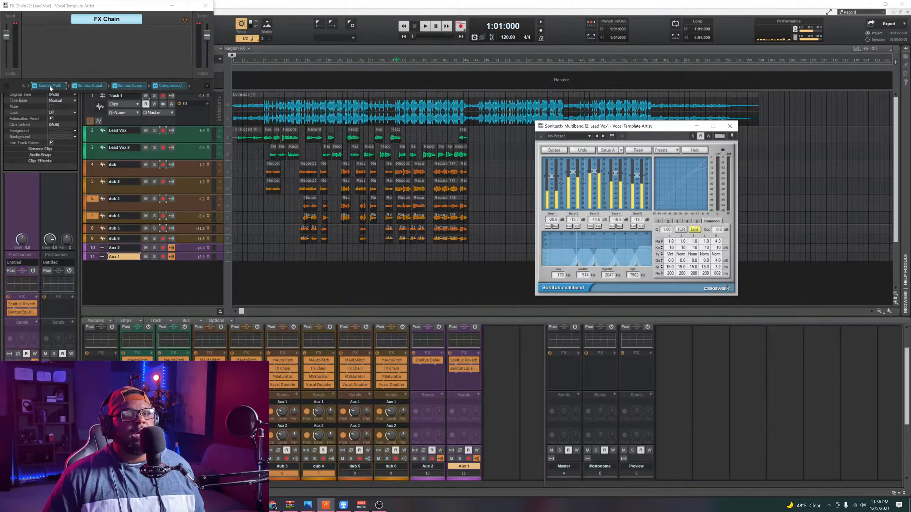
click(730, 127)
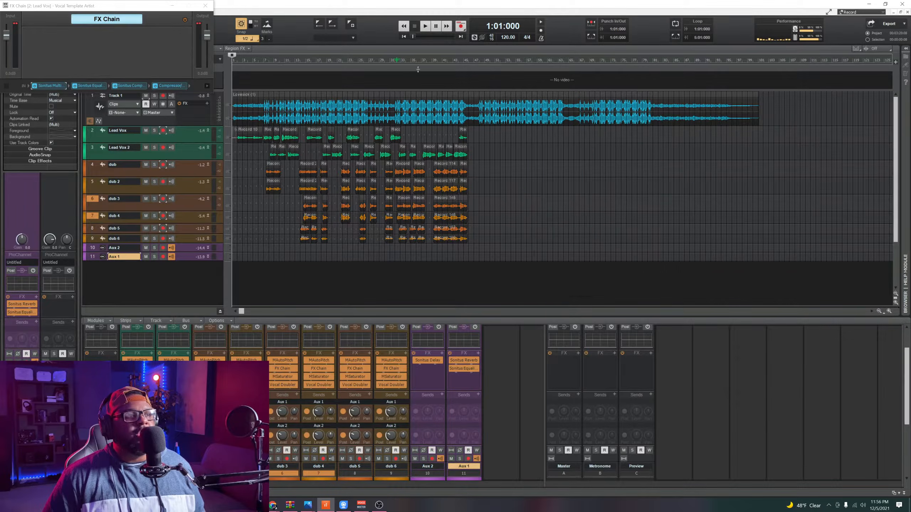
double_click(90, 86)
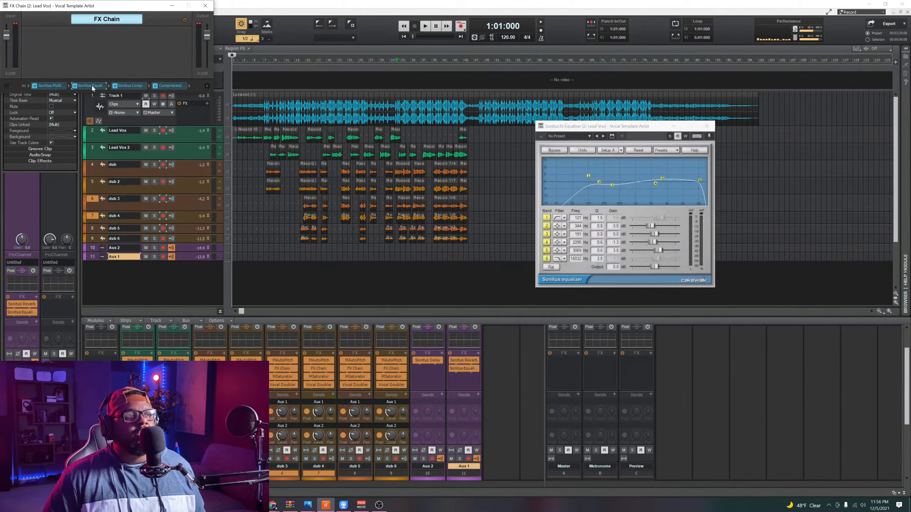
click(707, 126)
double_click(130, 85)
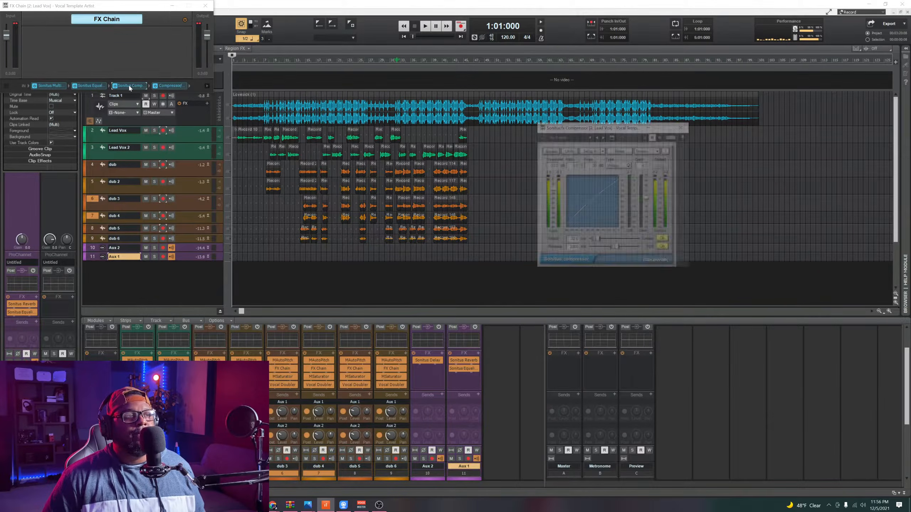
click(684, 126)
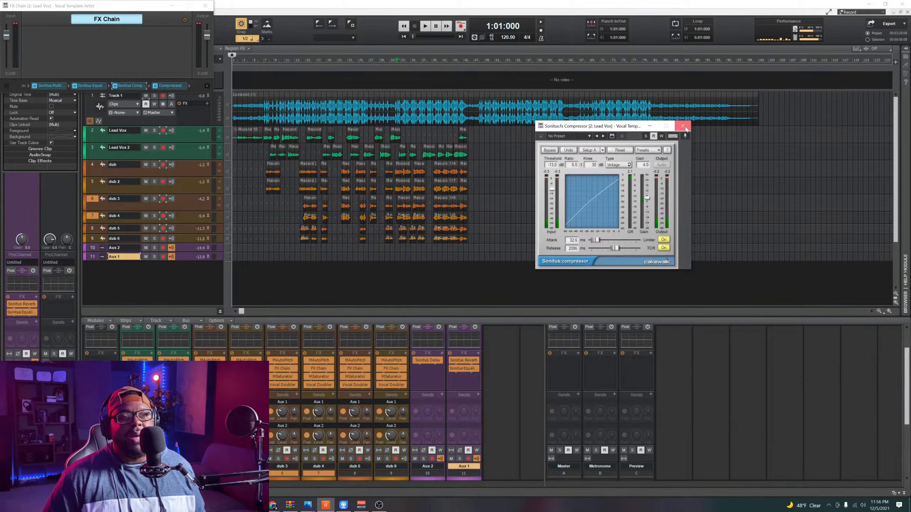
click(684, 126)
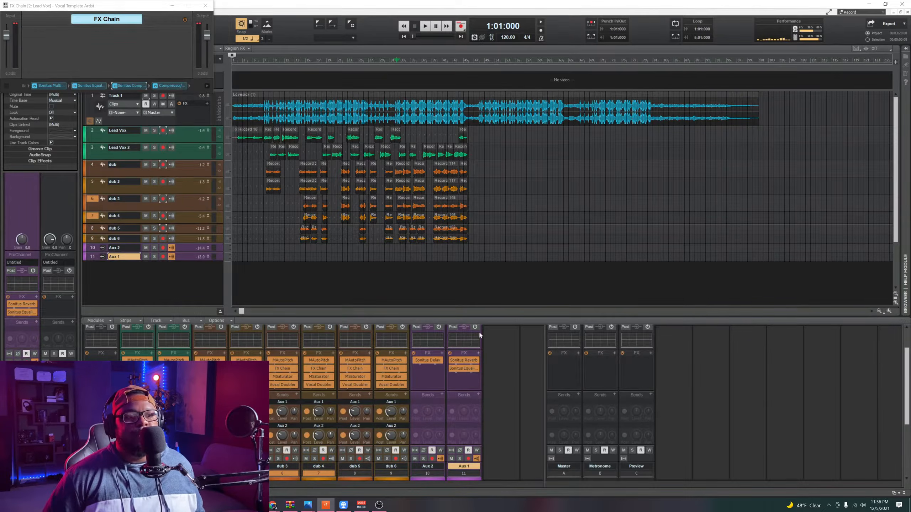
Step: Examine the Sonitus Reverb settings on Aux 1 and close the plug-in
double_click(463, 361)
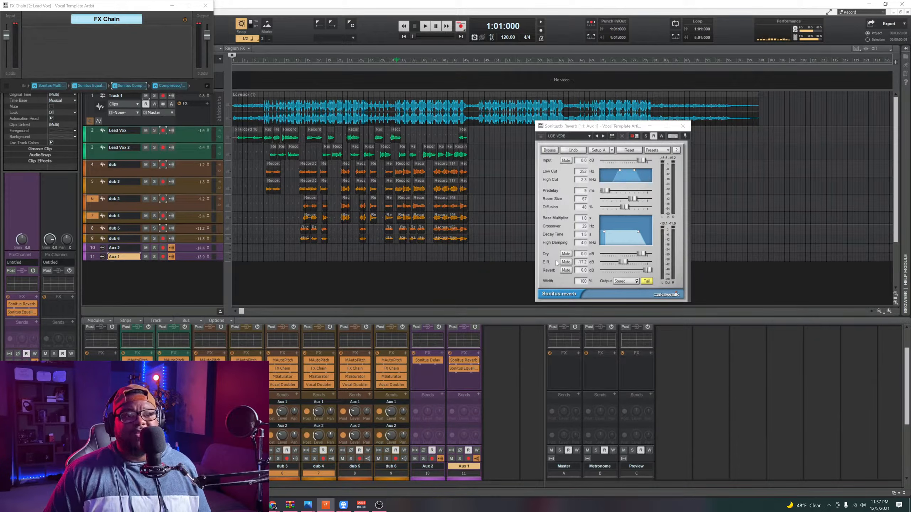
click(682, 126)
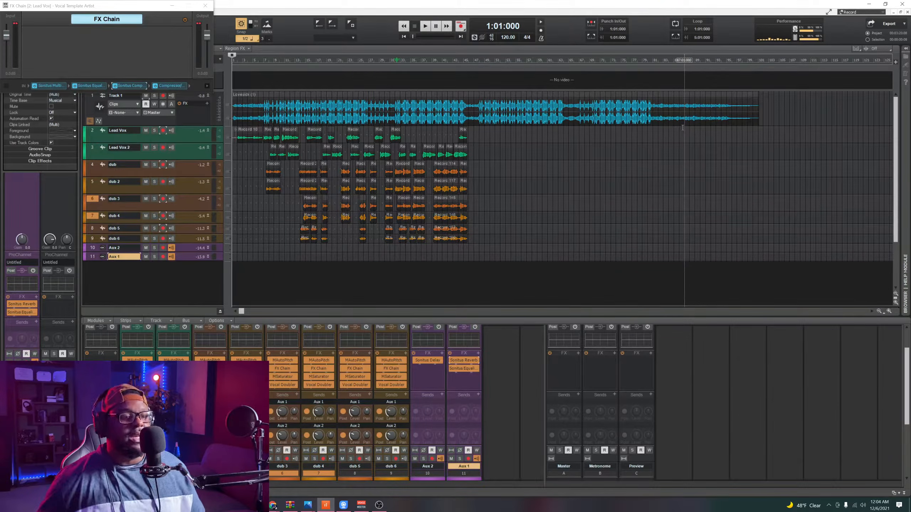
Step: Switch to OBS and enlarge the webcam source until it fills the whole scene canvas
click(274, 506)
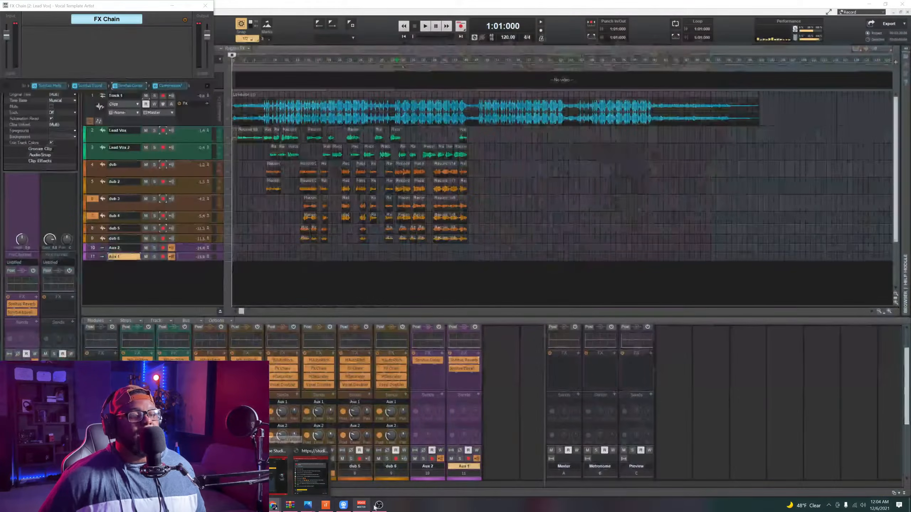
click(379, 506)
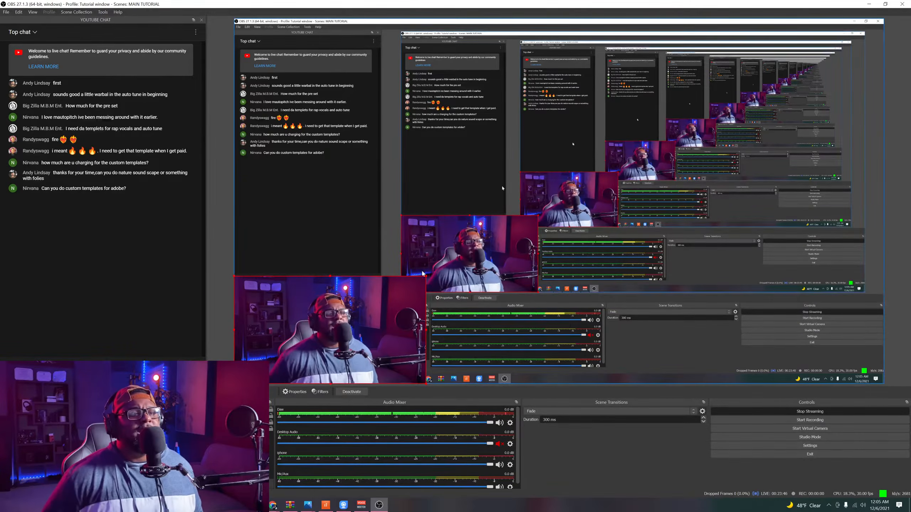
drag(427, 277, 883, 20)
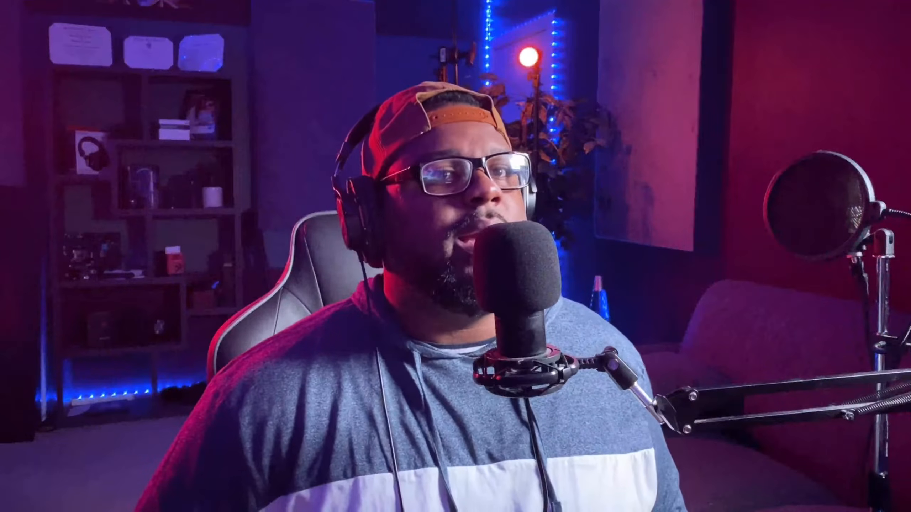
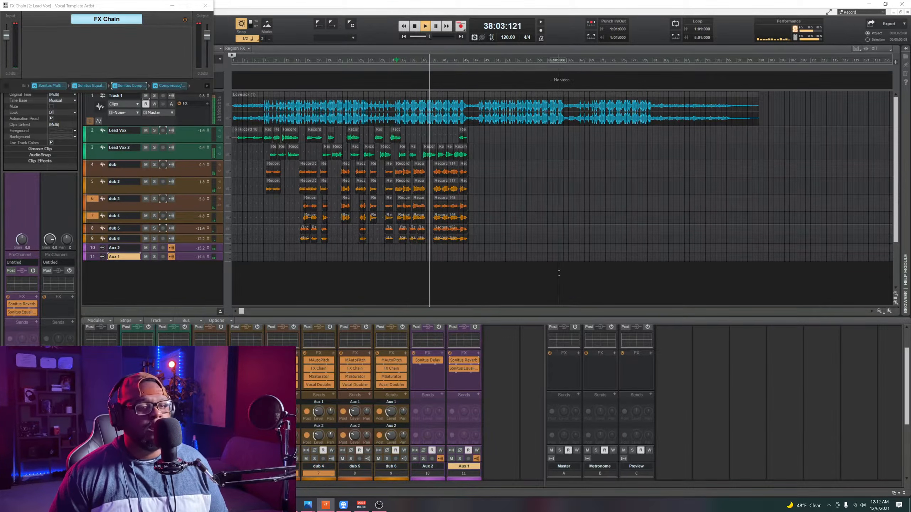
Step: Move the Lead Vox FX Chain window over the empty area beyond the vocal clips and save the project
drag(83, 5, 629, 125)
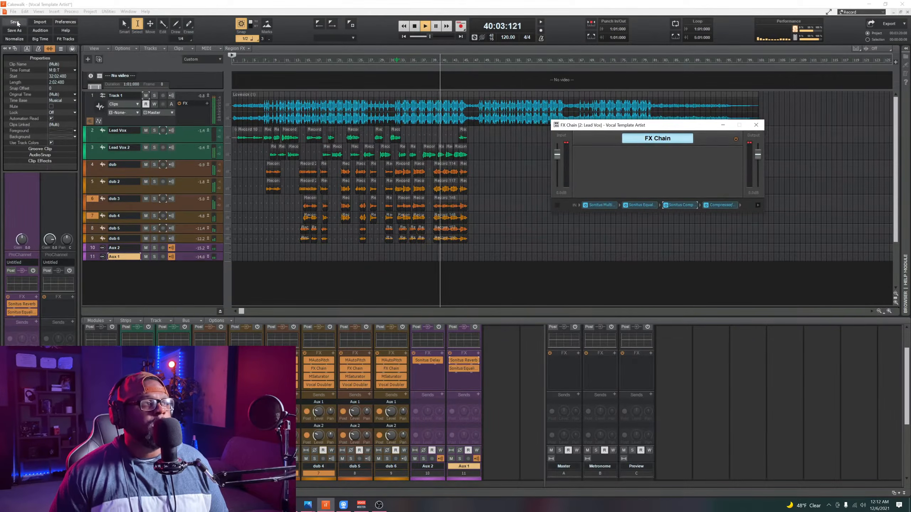
key(ctrl+s)
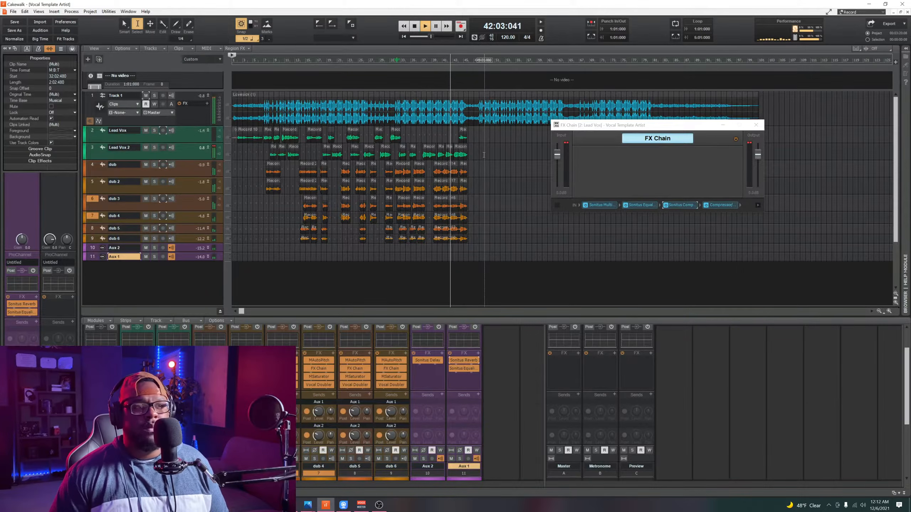
Step: Mute Track 1, restart playback from about measure 13 to hear the vocals without the beat, and stop the song
click(146, 95)
click(385, 60)
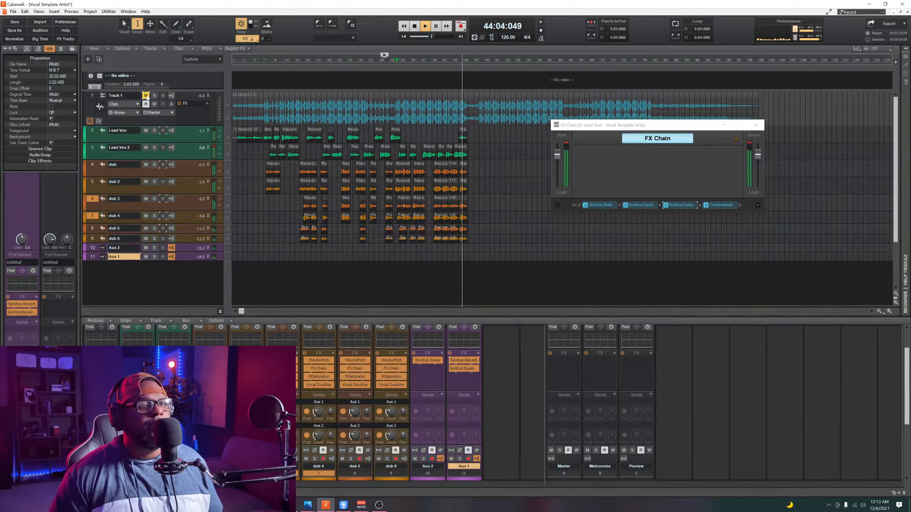
click(300, 64)
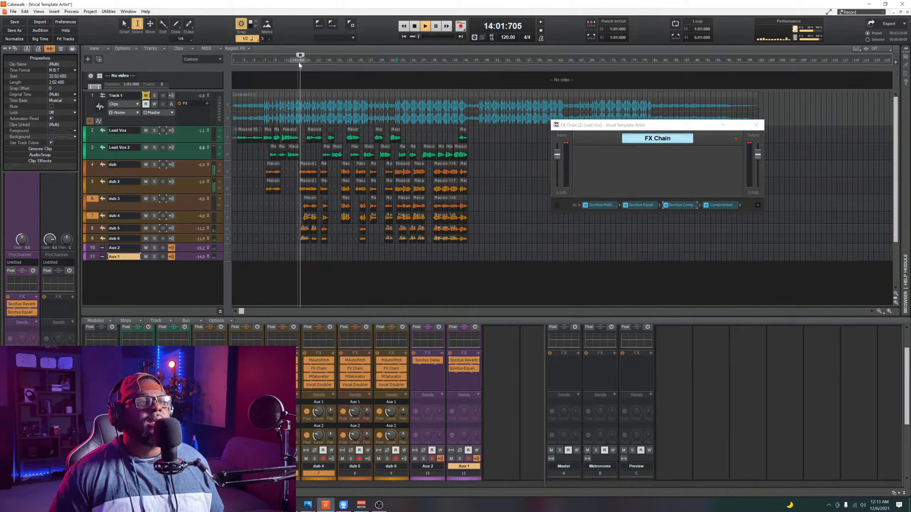
key(space)
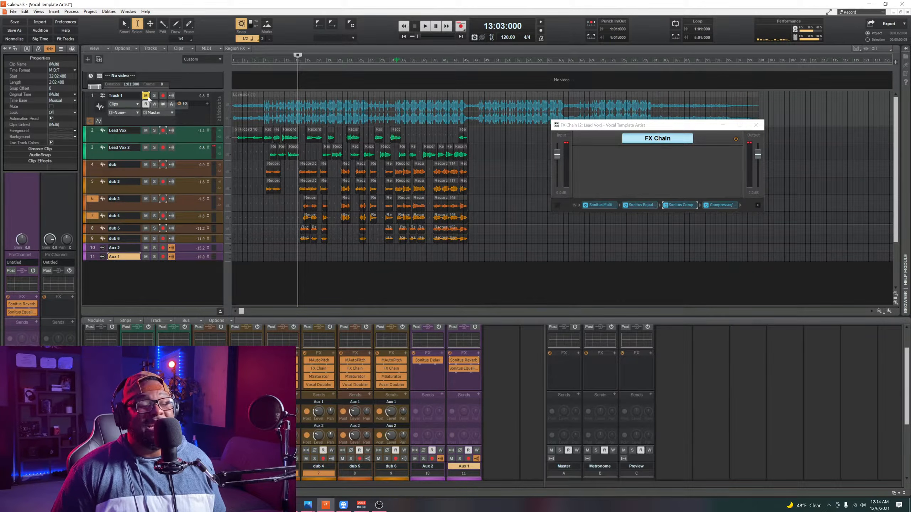
Step: Play the vocals again from the same point, unmute Track 1 during playback to hear the full mix, and stop
key(space)
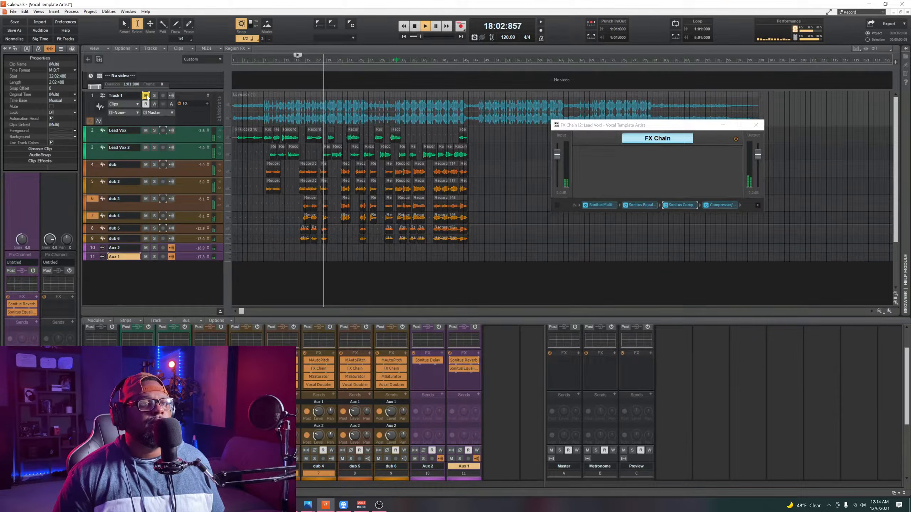
click(146, 95)
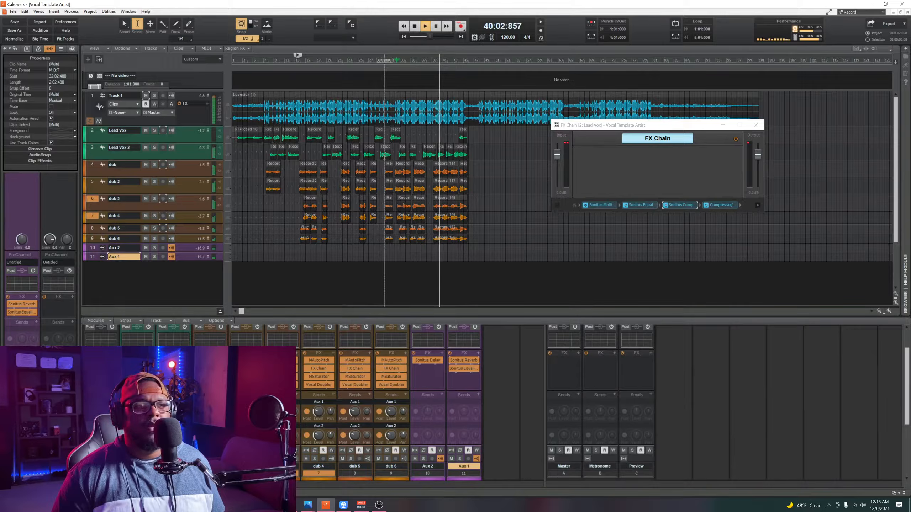
key(space)
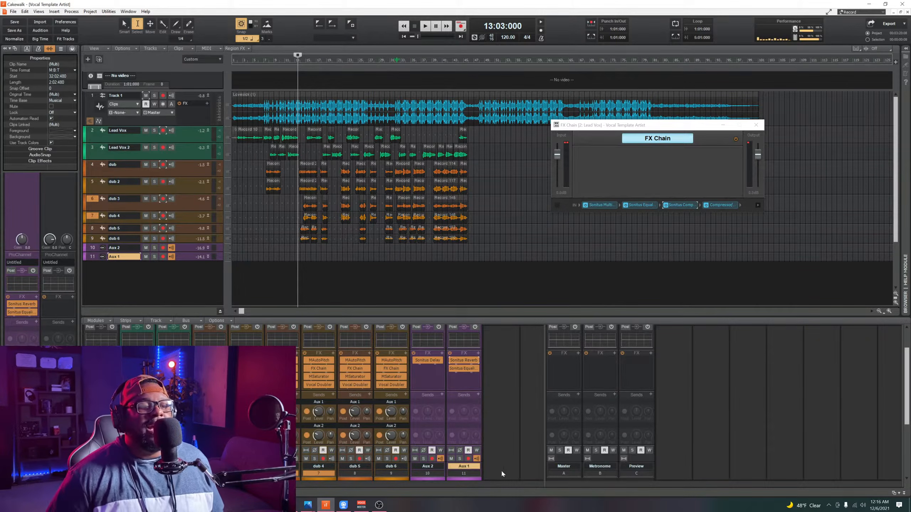
Step: Switch to OBS and scale the webcam source up from its corner until it covers the full scene canvas
click(379, 505)
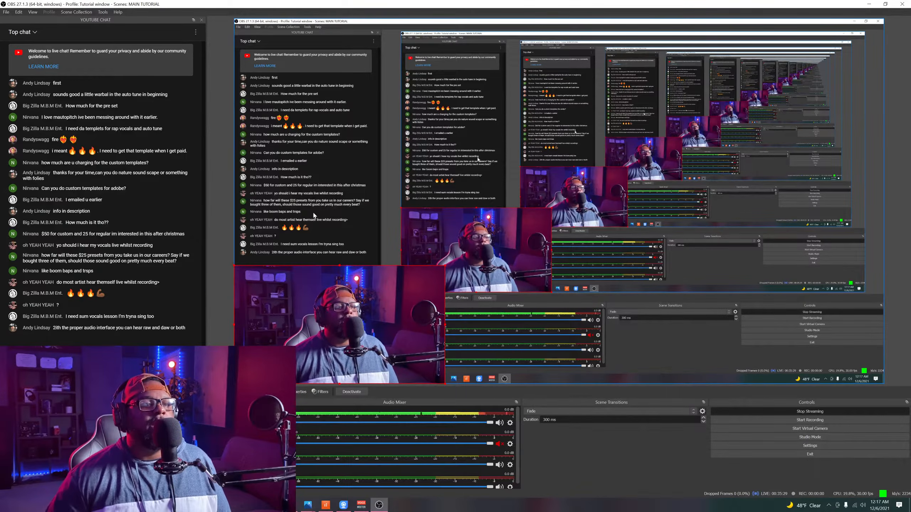
drag(444, 264, 876, 23)
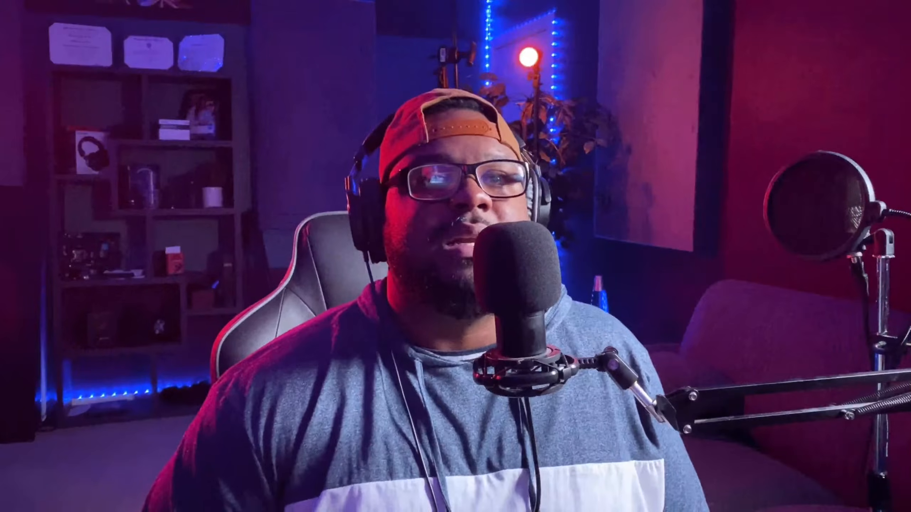
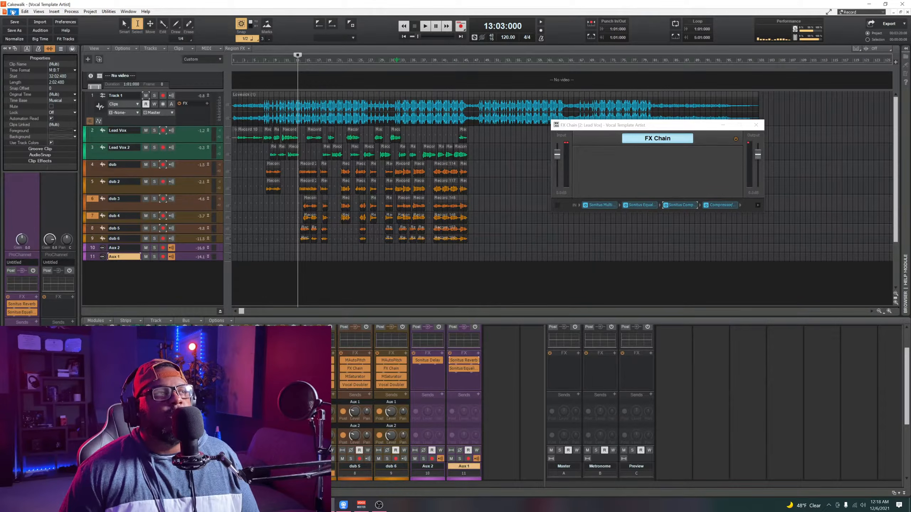
Step: Open the audio driver settings in the Preferences, examine the ASIO buffer size and mixing latency, and cancel without making changes
click(25, 11)
click(41, 126)
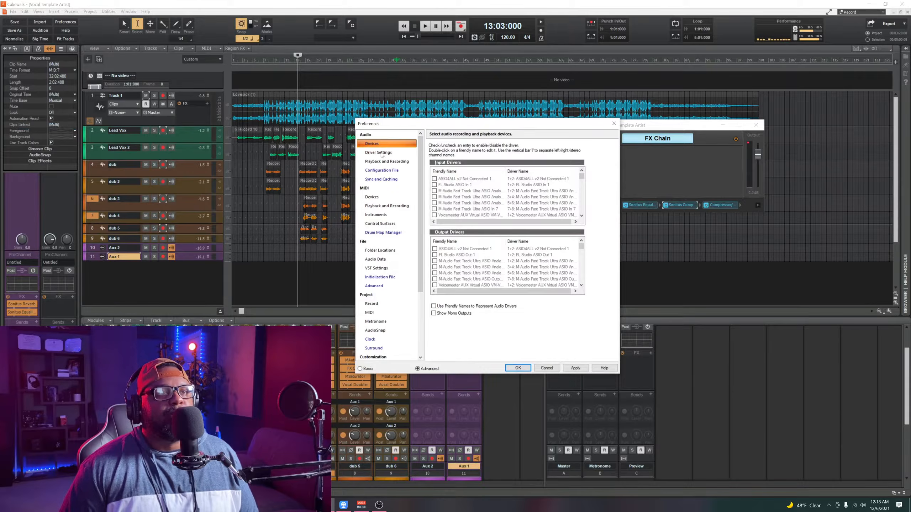
click(380, 153)
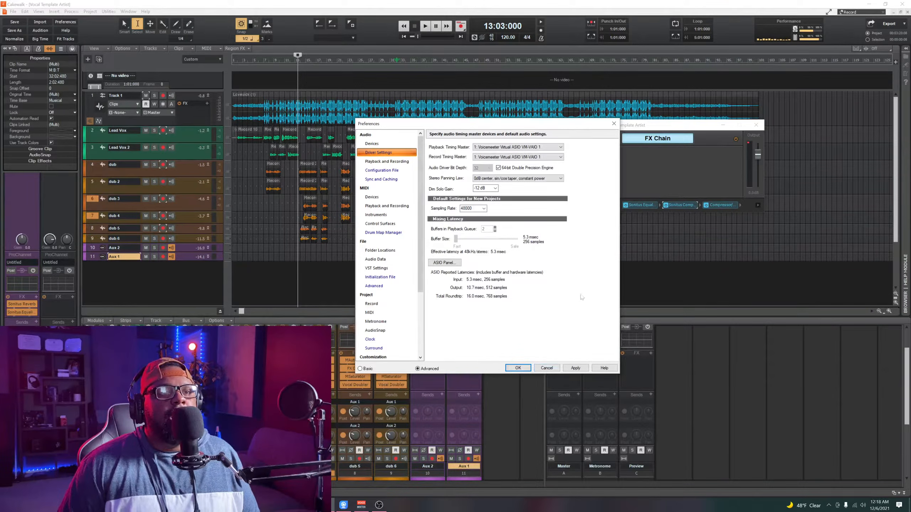
click(547, 368)
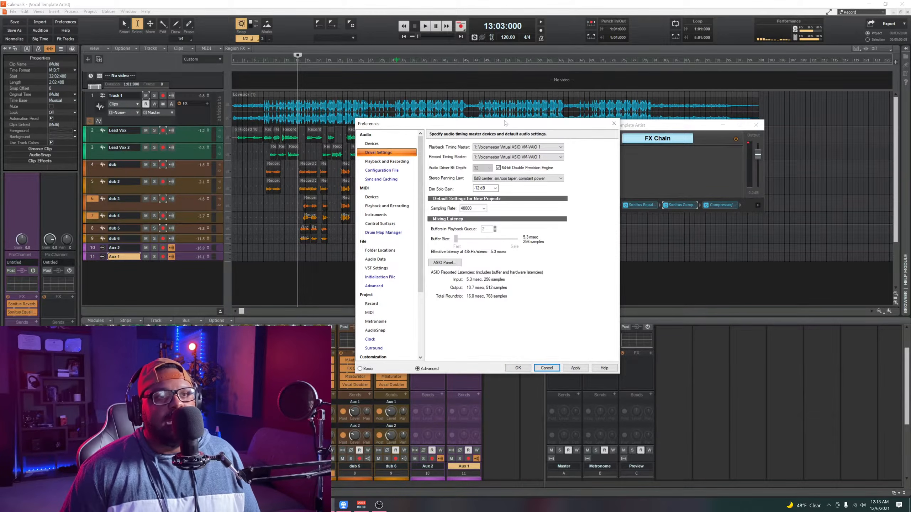
drag(505, 123, 606, 91)
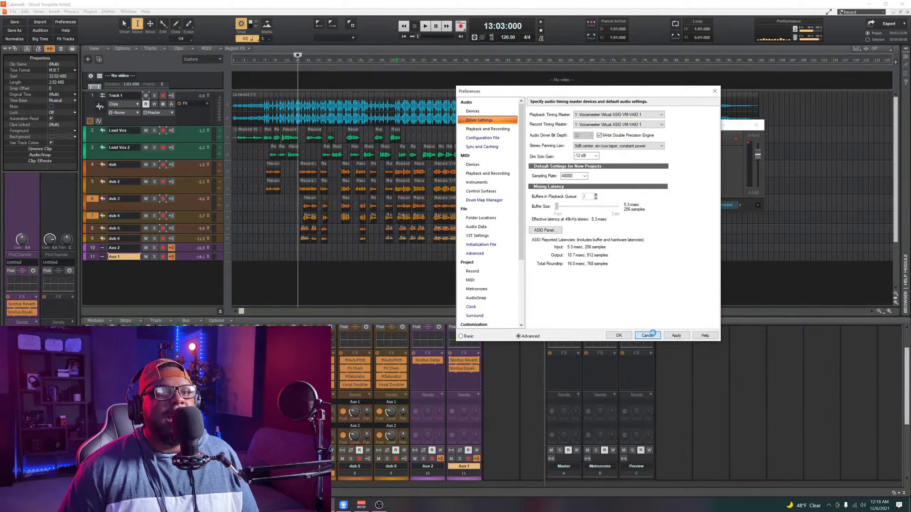
click(647, 335)
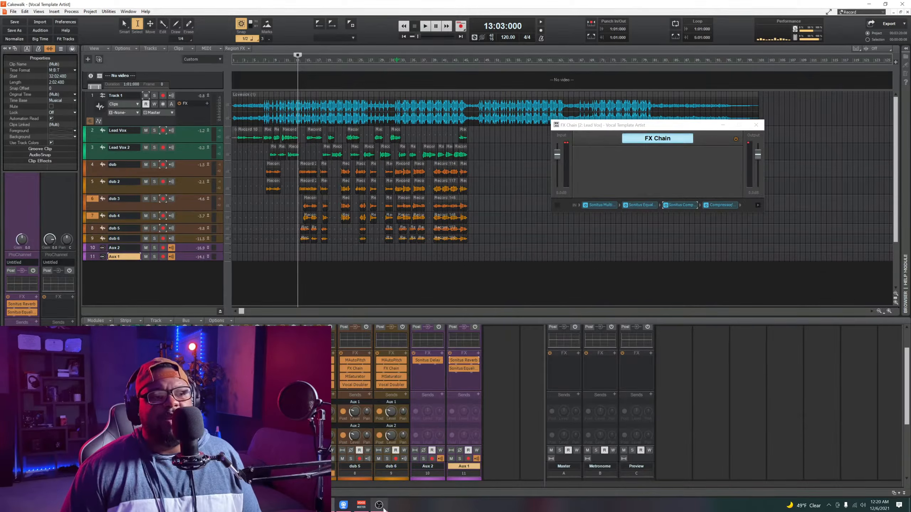
Step: Switch to OBS to view the live stream's YouTube chat
mouse_move(382, 508)
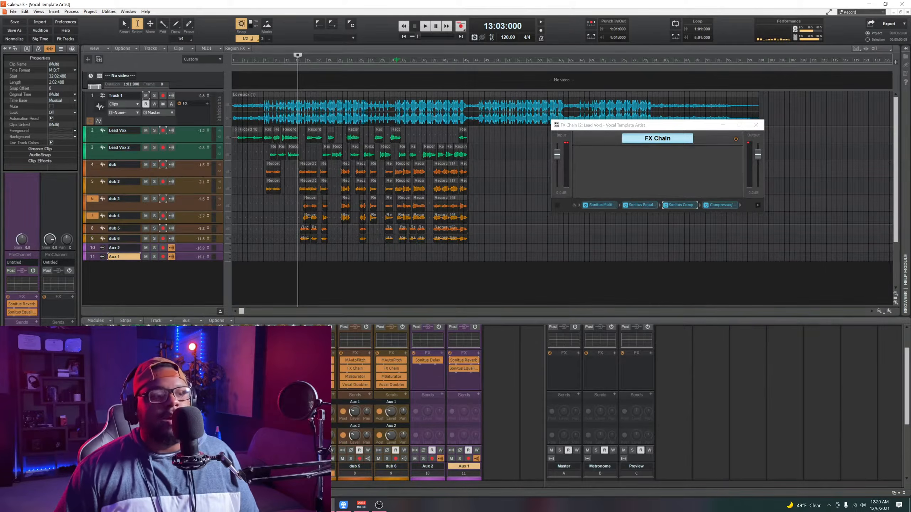
click(379, 505)
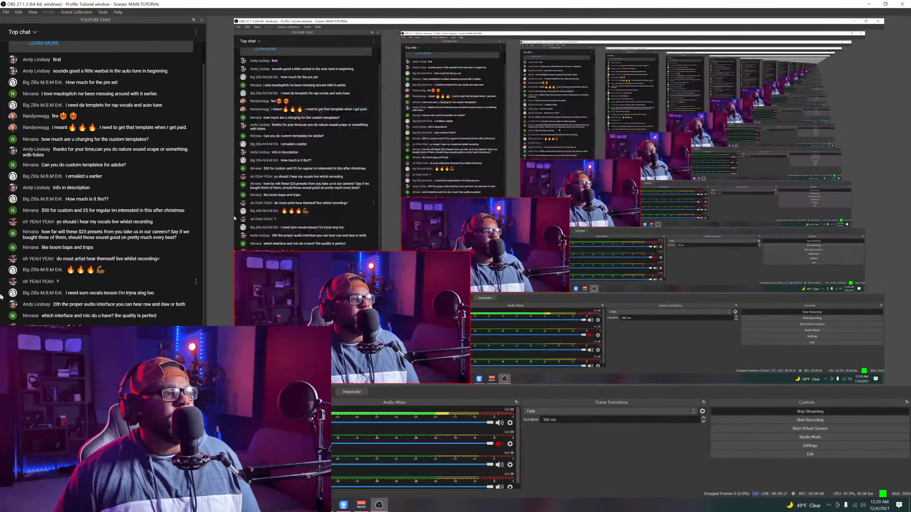
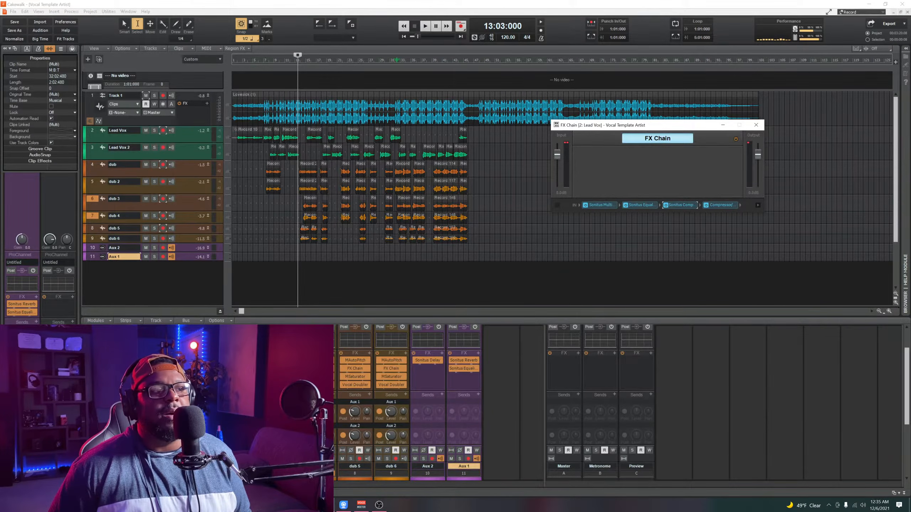
Step: Examine the Sonitus Multiband and Sonitus Equalizer settings in the Lead Vox FX Chain, closing each plug-in after viewing
drag(612, 126, 297, 126)
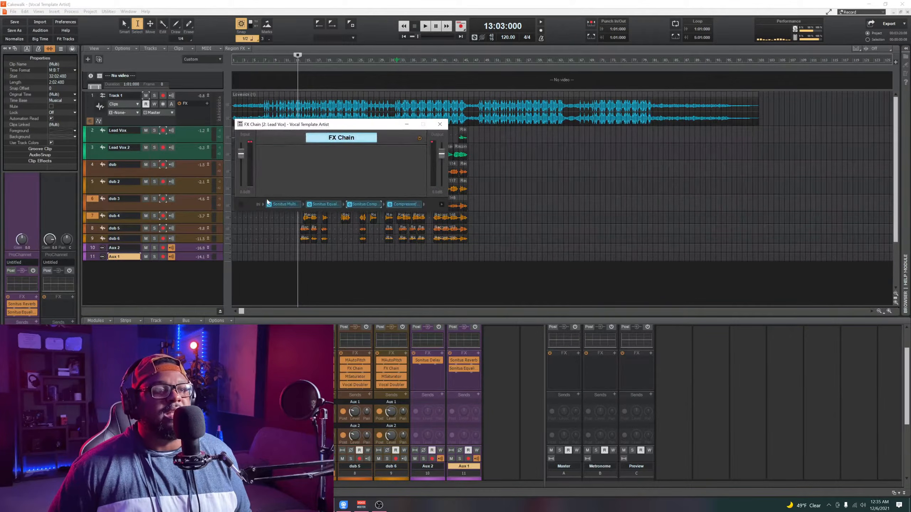
click(286, 207)
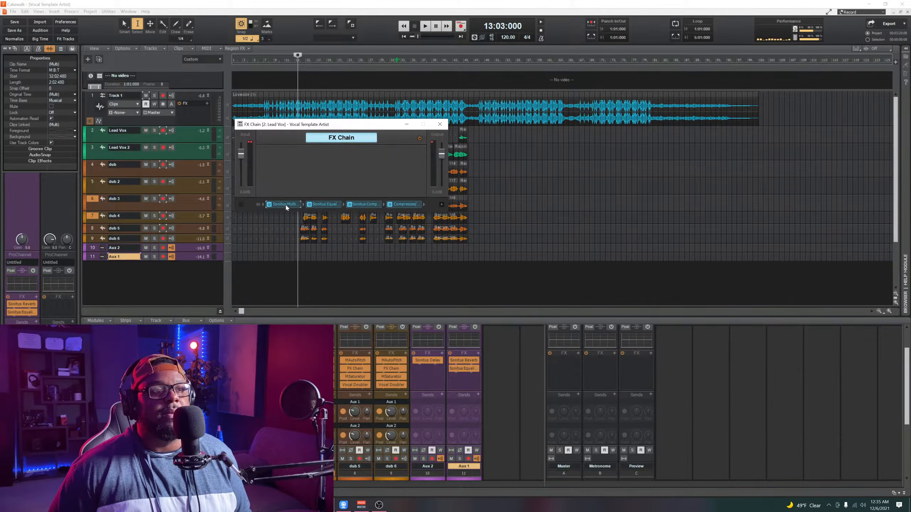
double_click(286, 204)
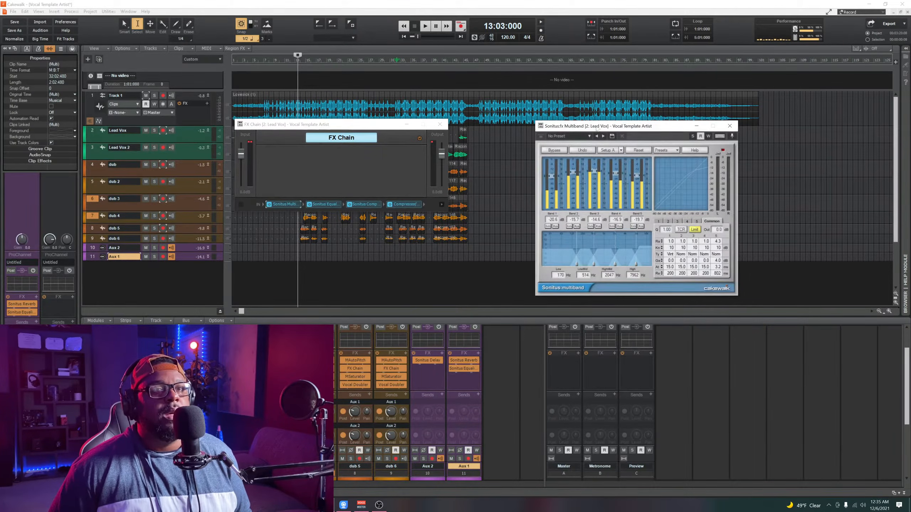
click(734, 123)
click(325, 204)
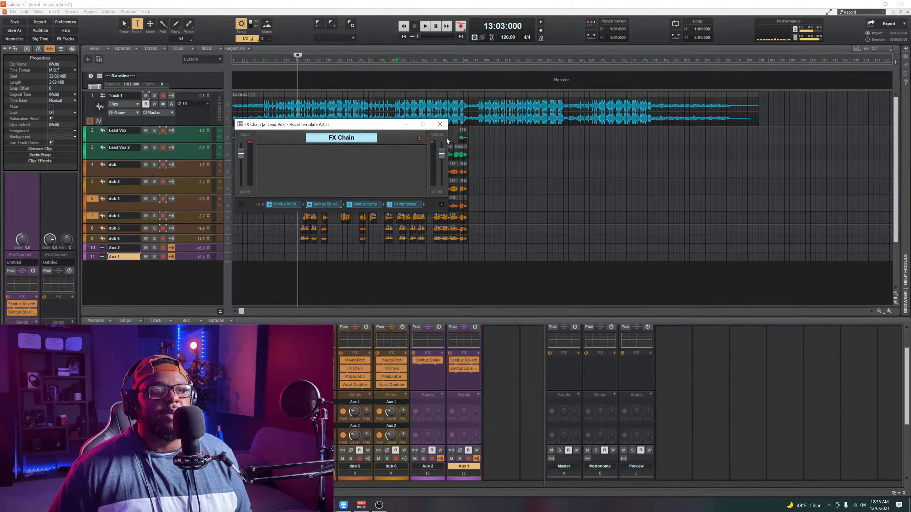
double_click(325, 204)
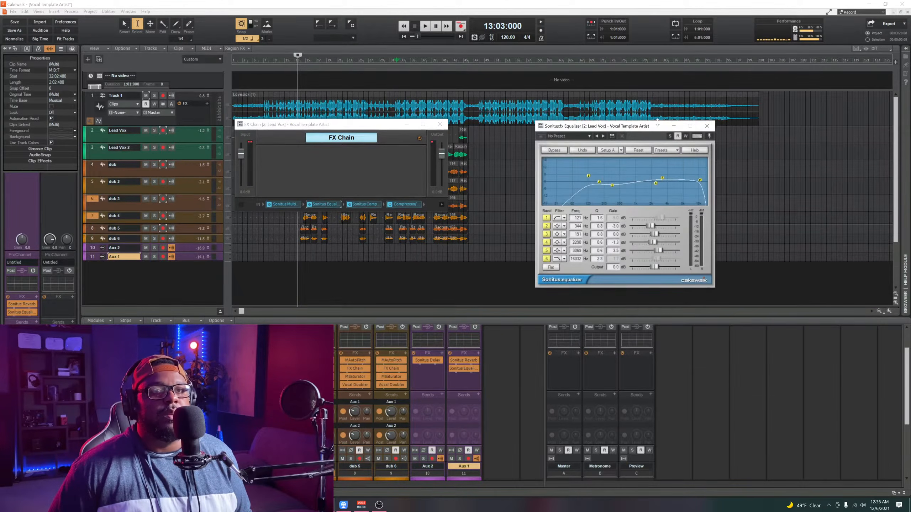
click(709, 125)
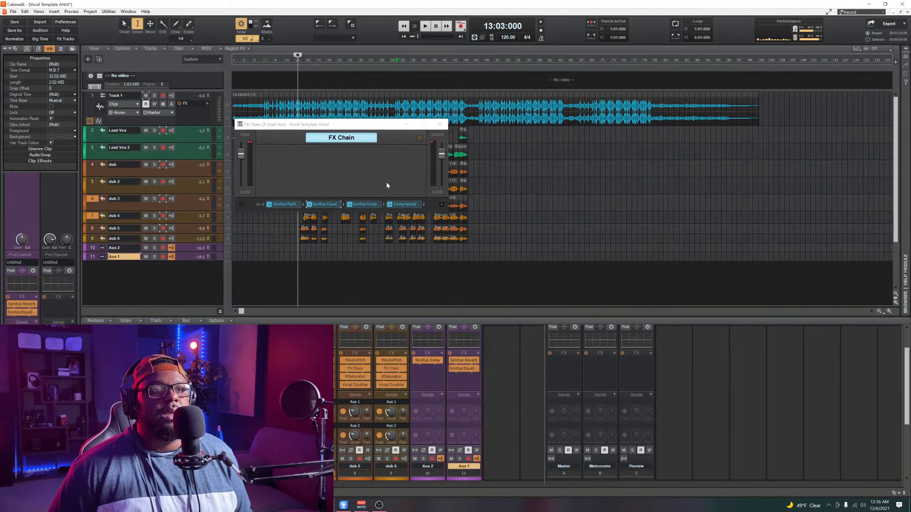
Step: Examine the Sonitus Compressor and Cakewalk Compressor/Gate in the Lead Vox FX Chain, and dismiss the chain and Vocal Doubler windows
double_click(366, 203)
click(684, 126)
double_click(405, 204)
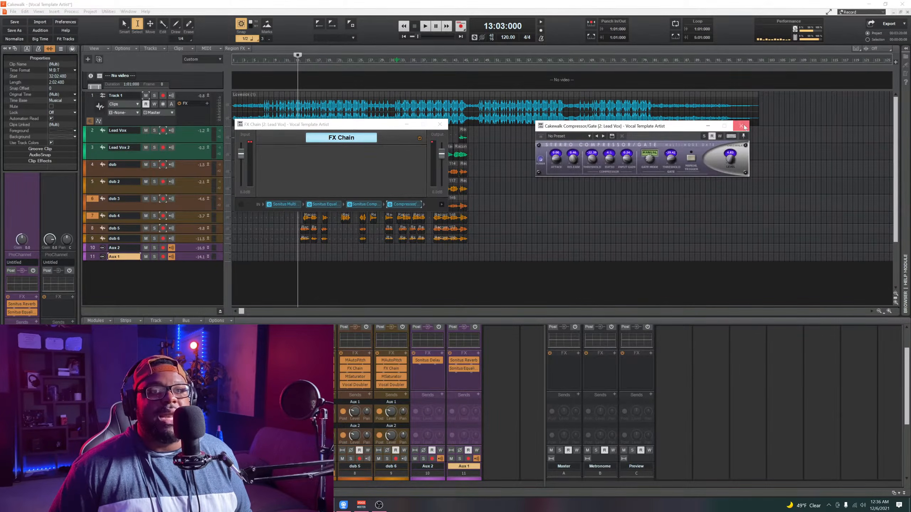
click(740, 126)
click(440, 124)
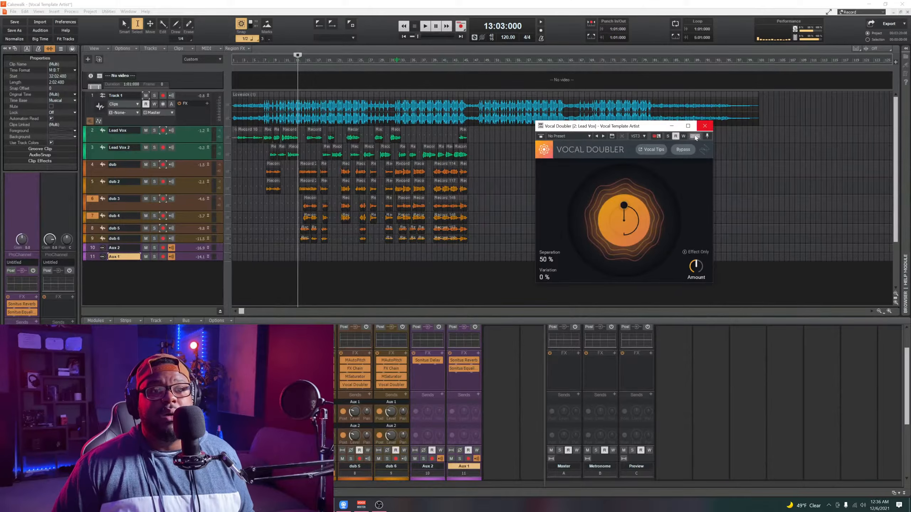
click(672, 127)
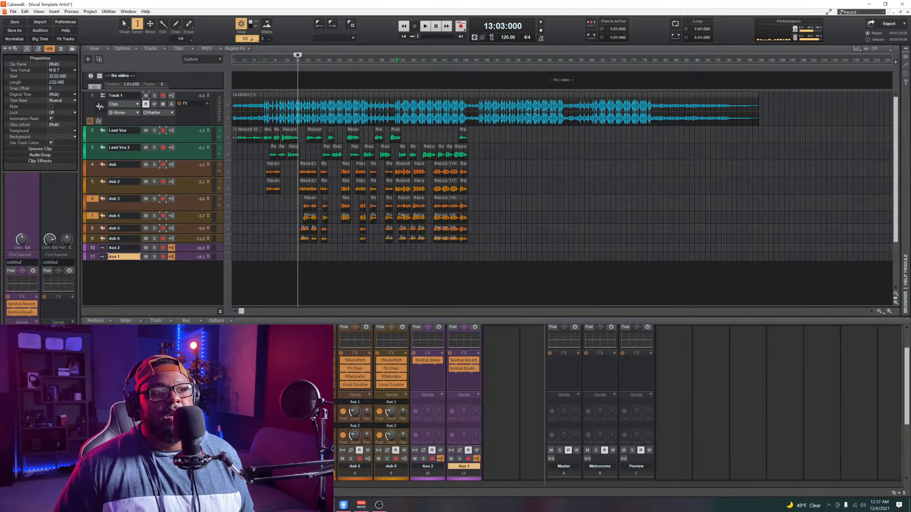
Step: Play the full mix from position 2:01:000 through the end of the recorded vocals and stop playback
mouse_move(301, 57)
mouse_down()
mouse_move(215, 68)
mouse_move(236, 73)
mouse_up()
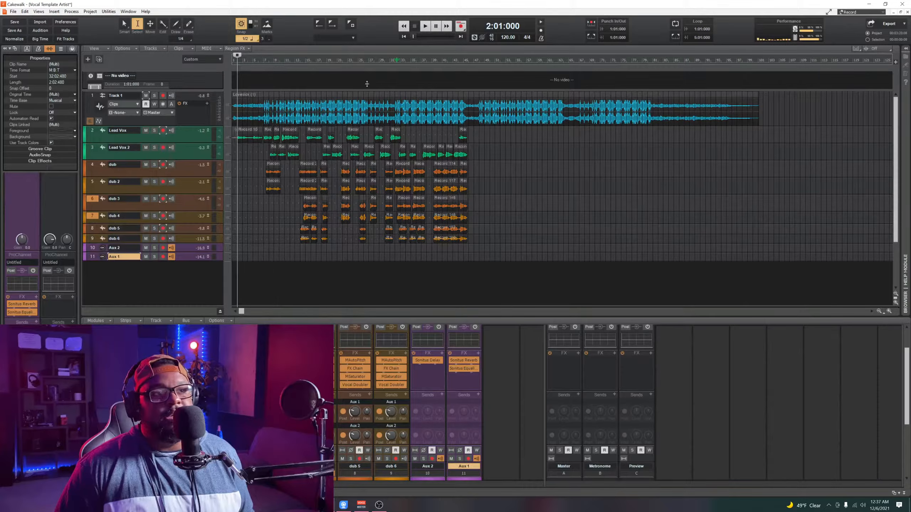
click(428, 29)
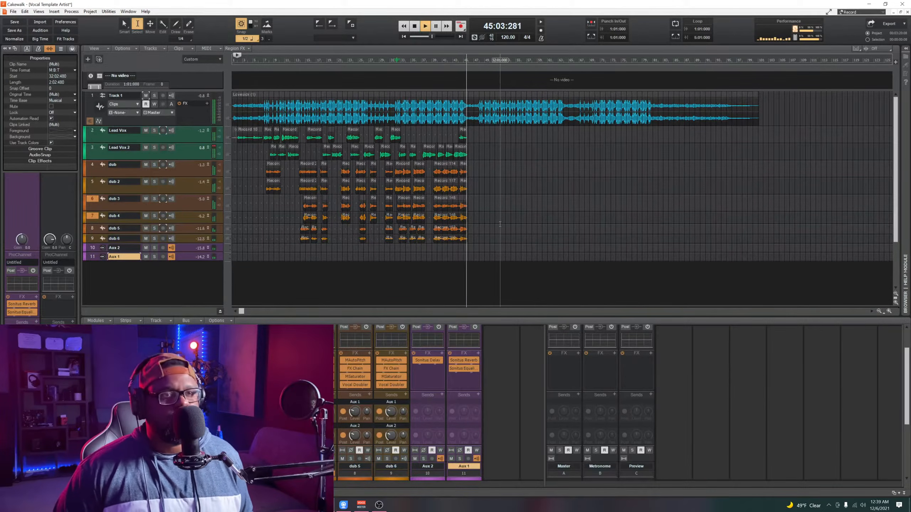
key(space)
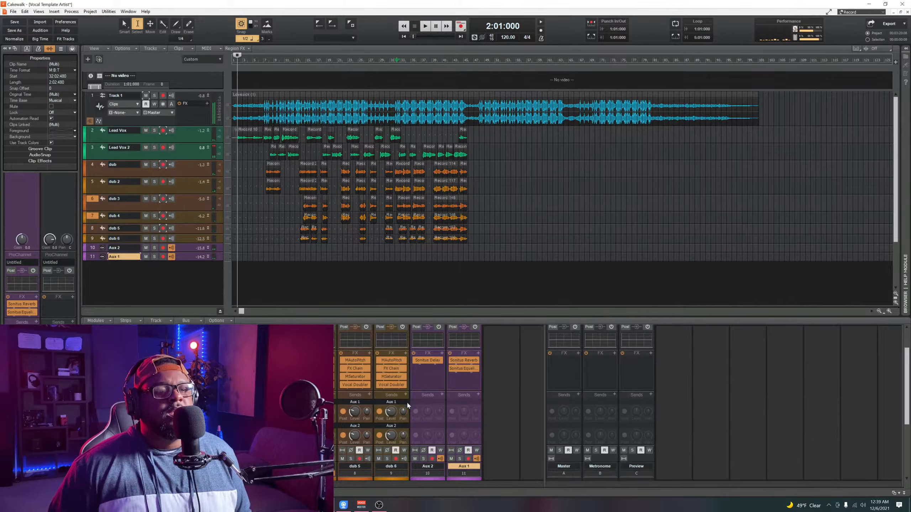
Step: Switch to OBS to read the live stream's YouTube chat
mouse_move(378, 507)
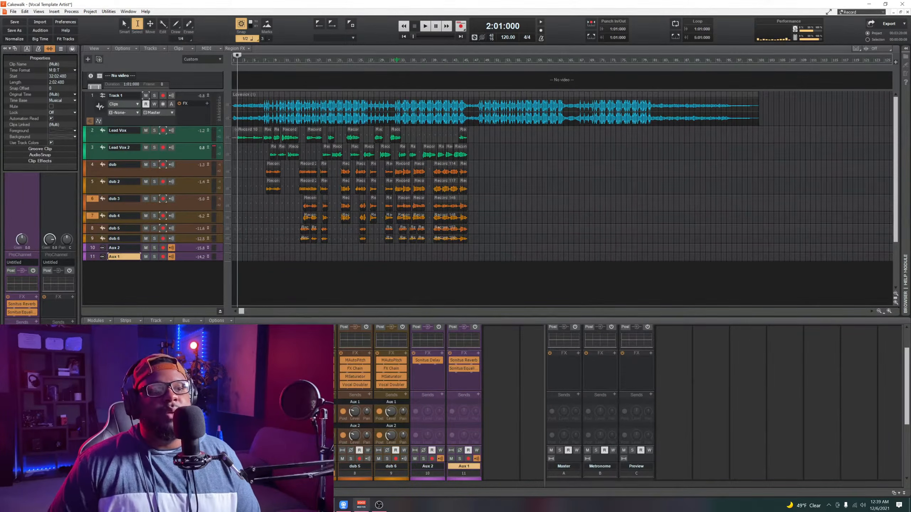
click(375, 509)
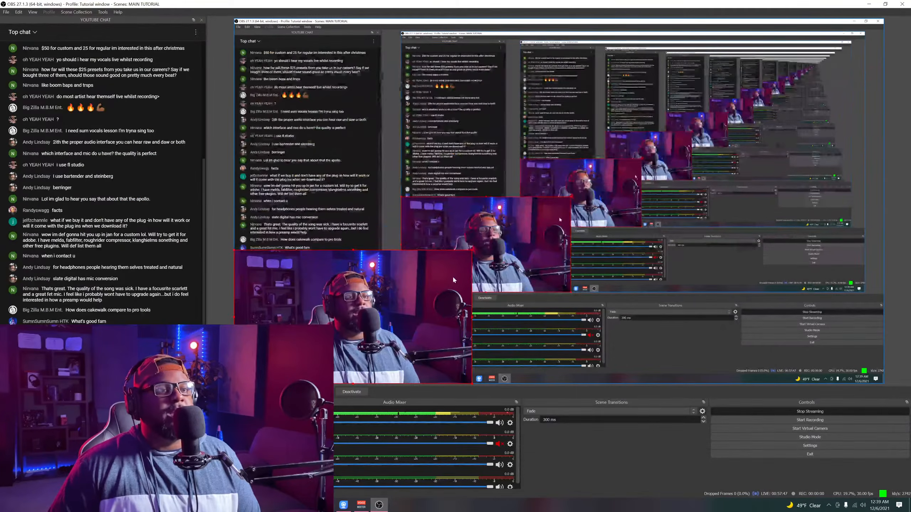
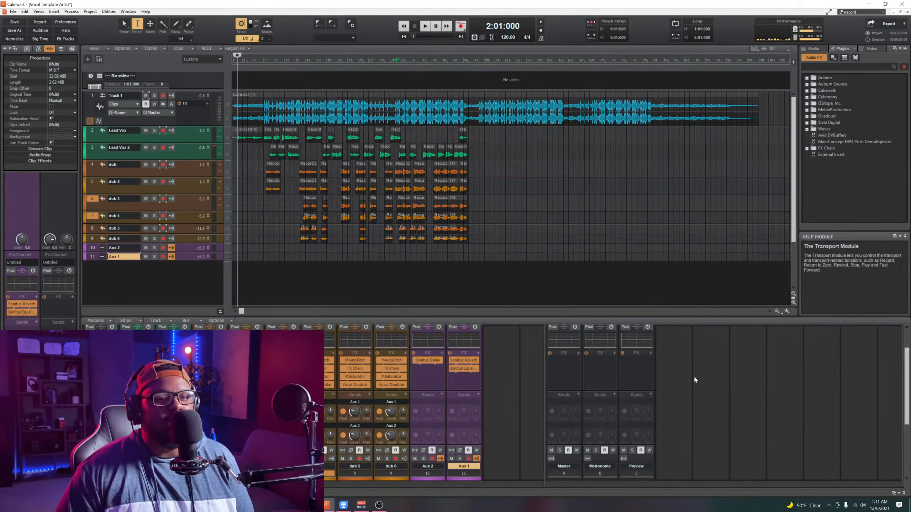
Step: Expand the Lead Vox strip's ProChannel in the console and examine its modules and the strips below it
scroll(736, 396, up, 2)
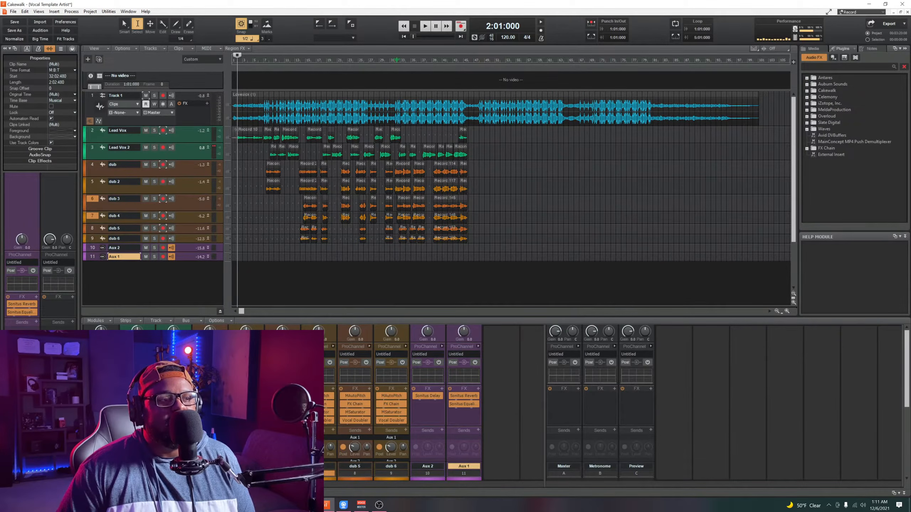
click(151, 347)
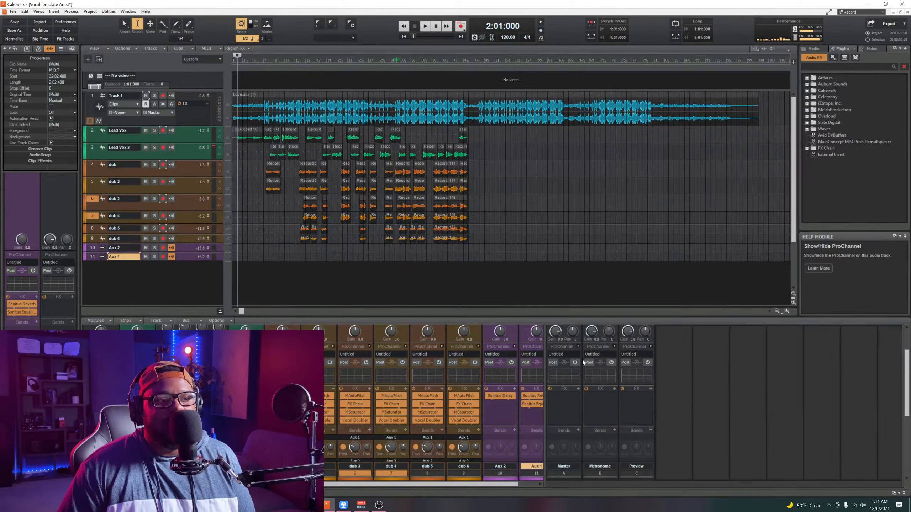
scroll(753, 379, up, 3)
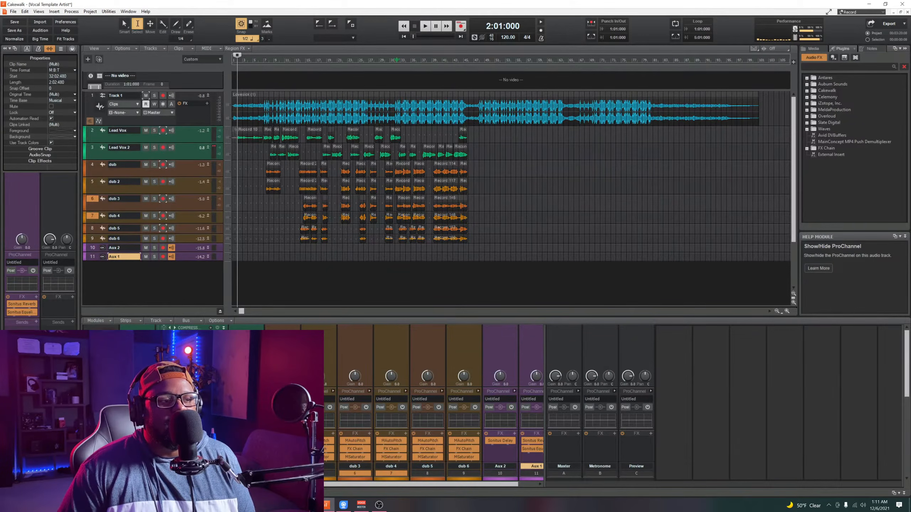
scroll(802, 393, down, 6)
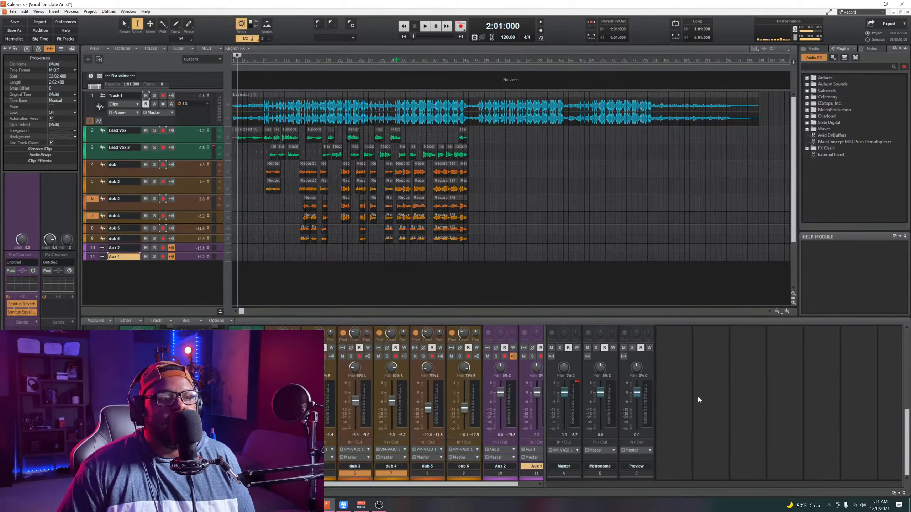
scroll(742, 402, up, 6)
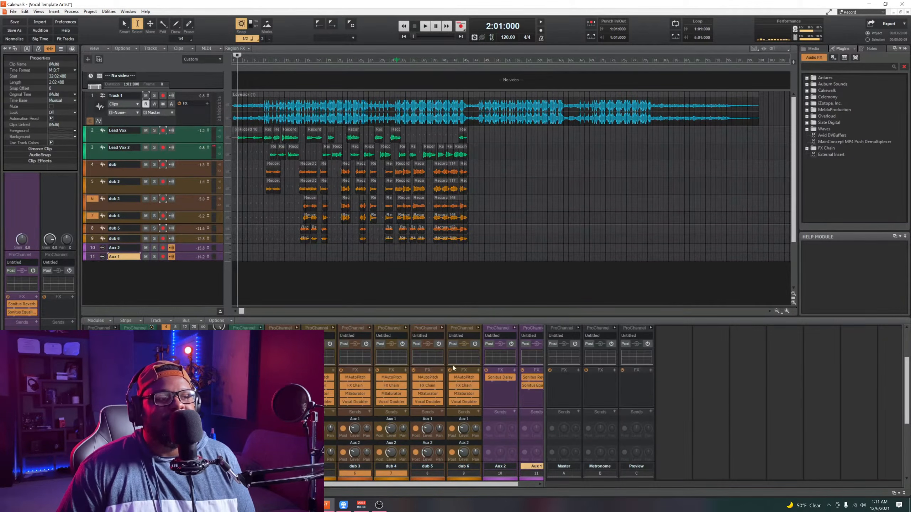
Step: Browse the audio effects available for the Master bus FX rack, including Plug-in Layouts, Antares and Waves, without inserting any
click(575, 374)
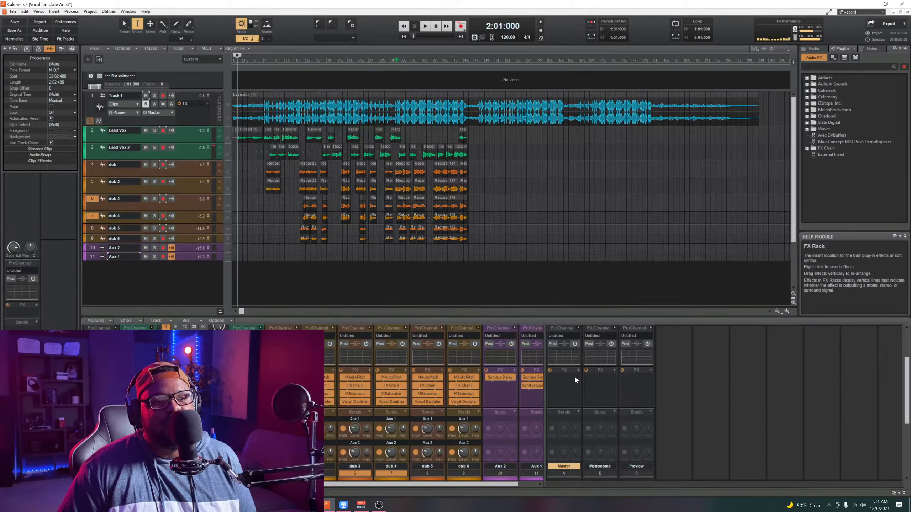
right_click(575, 379)
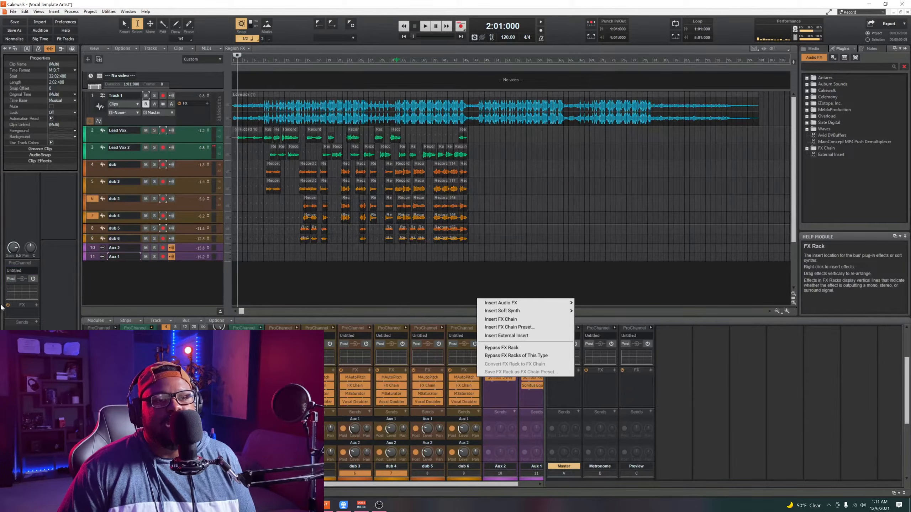
right_click(566, 396)
mouse_move(540, 321)
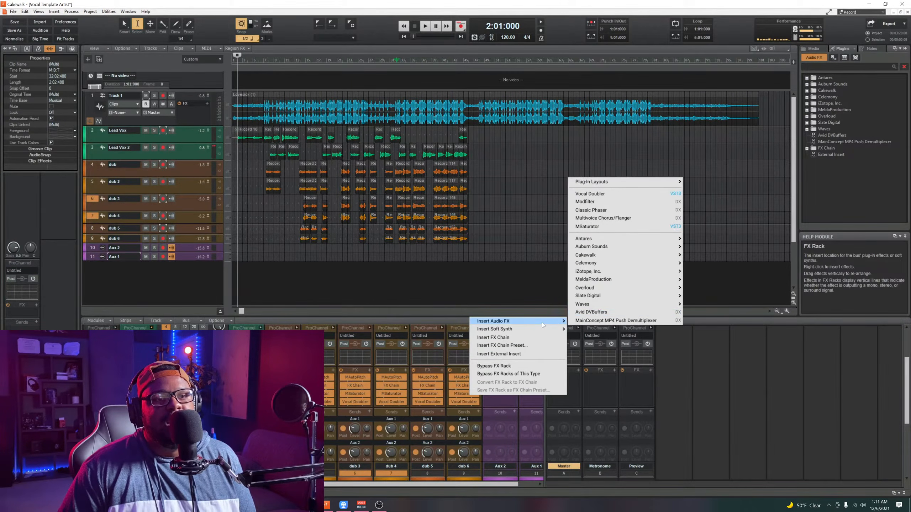
mouse_move(660, 181)
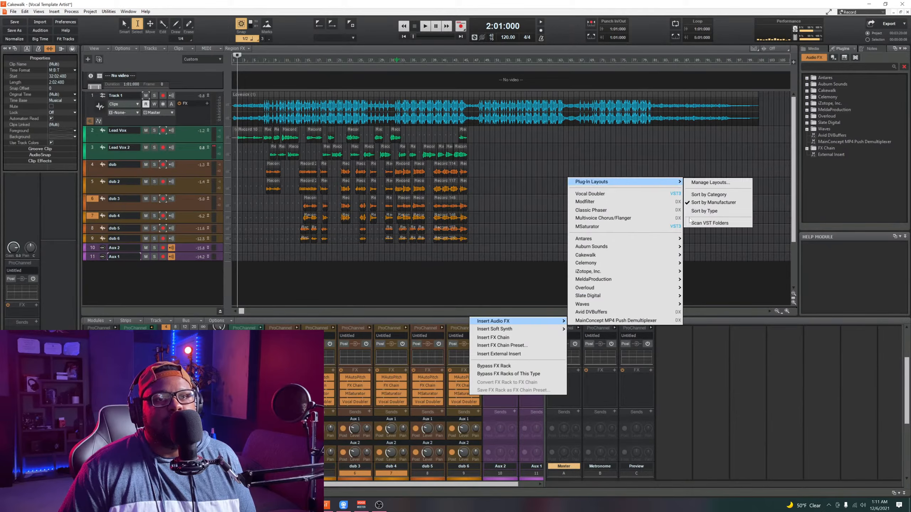
click(719, 375)
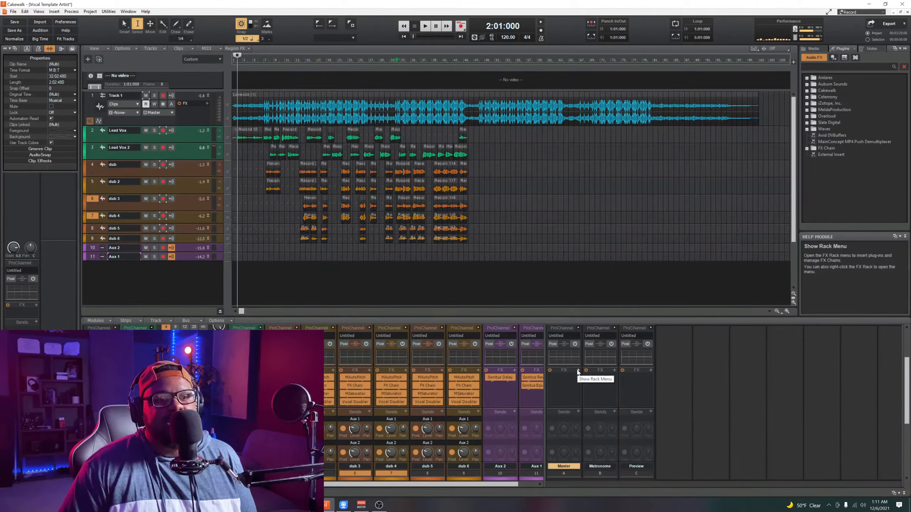
click(578, 372)
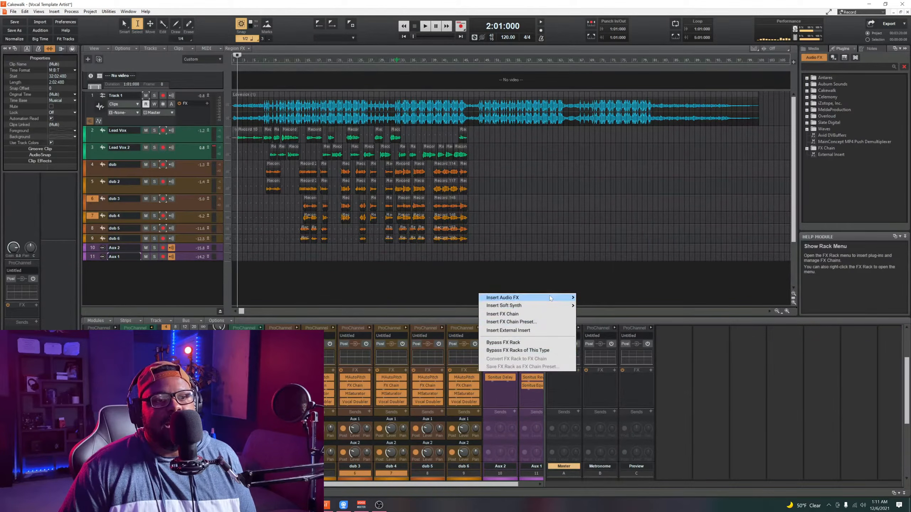
mouse_move(549, 297)
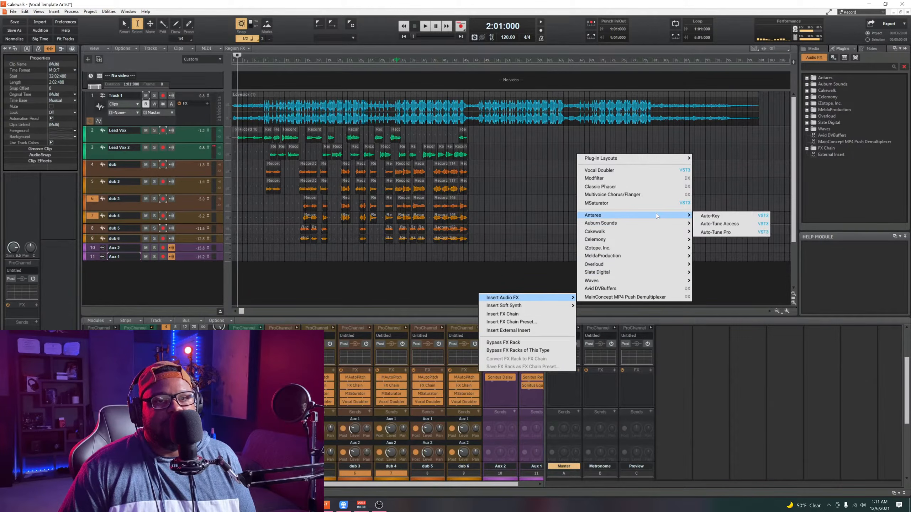
mouse_move(657, 284)
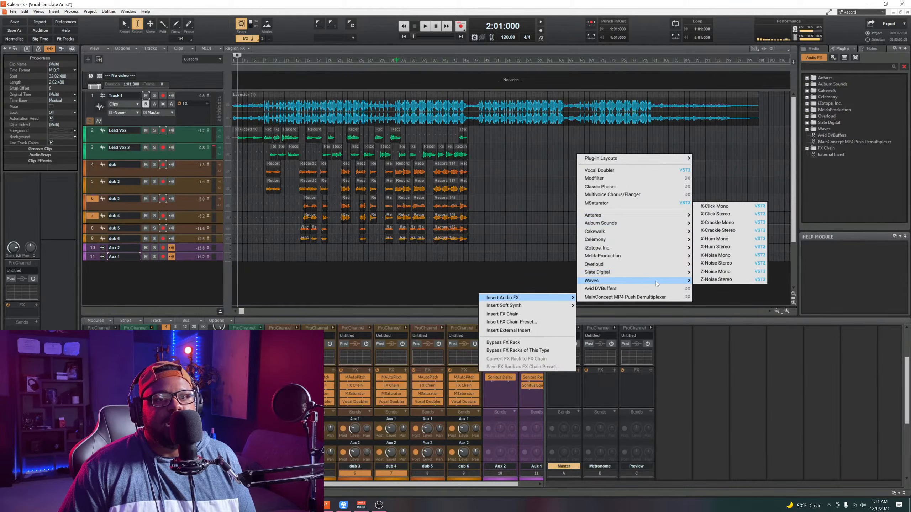
click(676, 409)
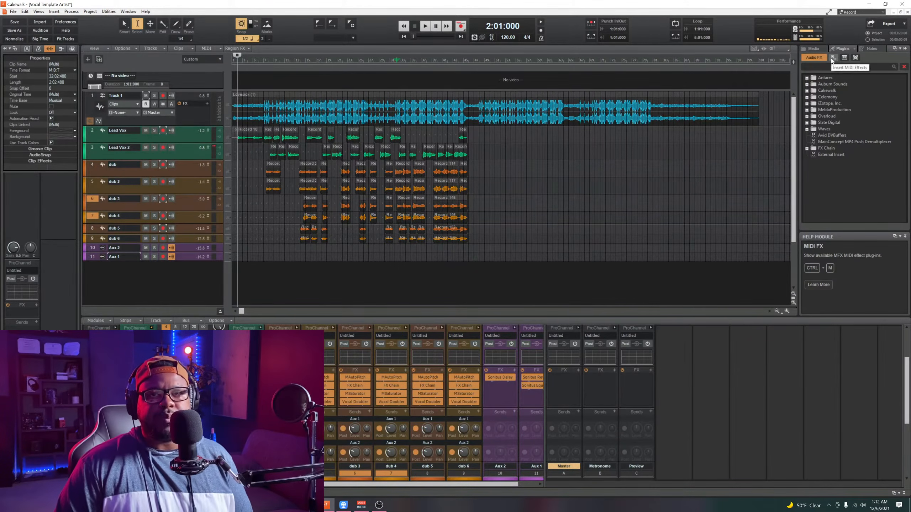
Step: Show the project notes and review the console strips' ProChannel, FX, sends and fader sections
click(867, 49)
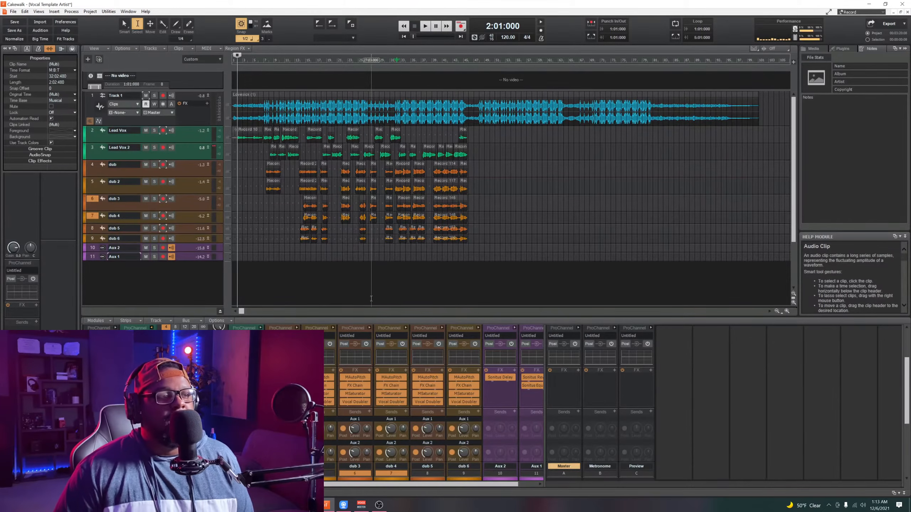
scroll(860, 420, up, 2)
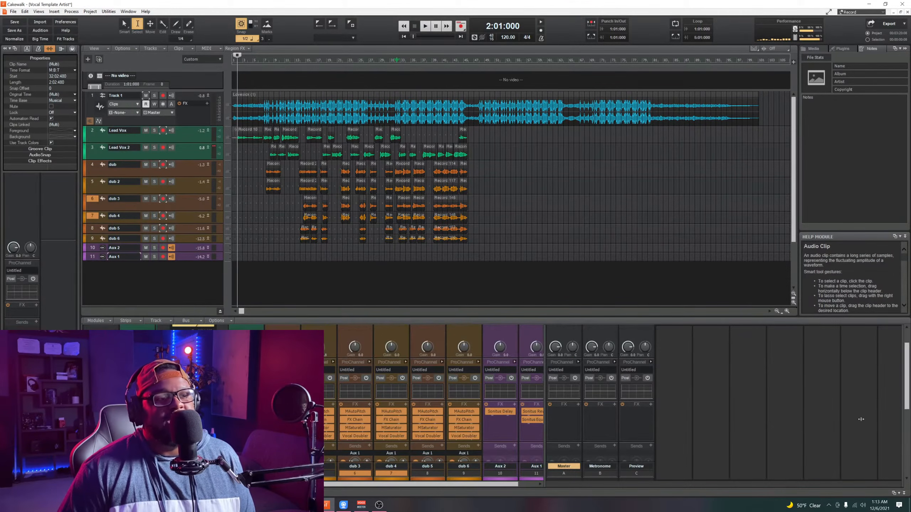
scroll(861, 419, up, 2)
scroll(861, 419, down, 5)
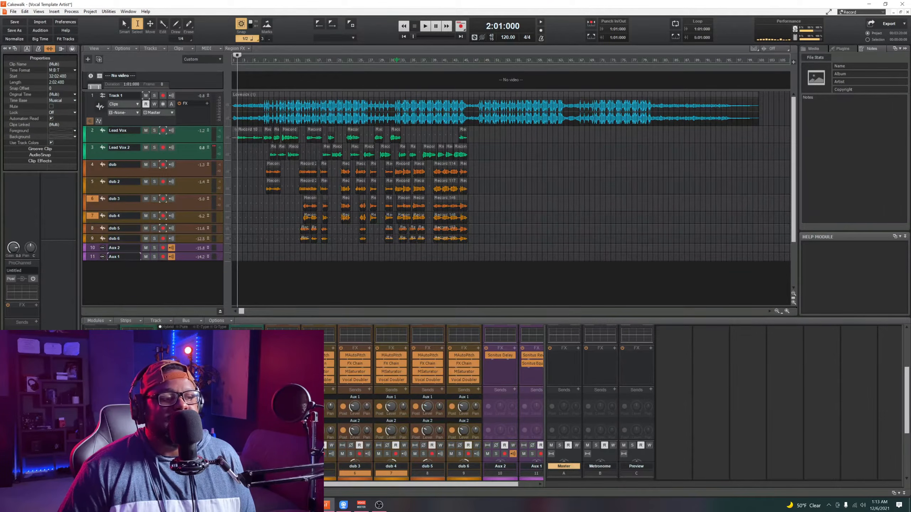
scroll(883, 416, down, 4)
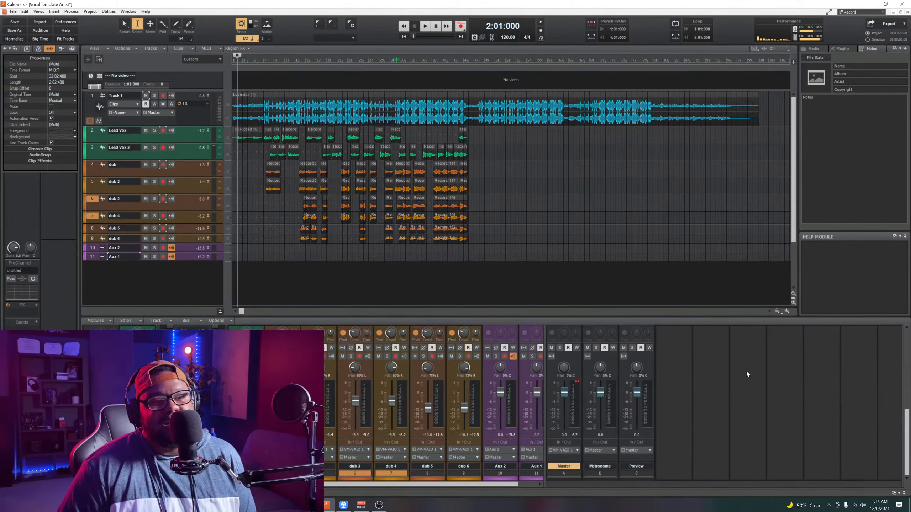
scroll(732, 415, up, 3)
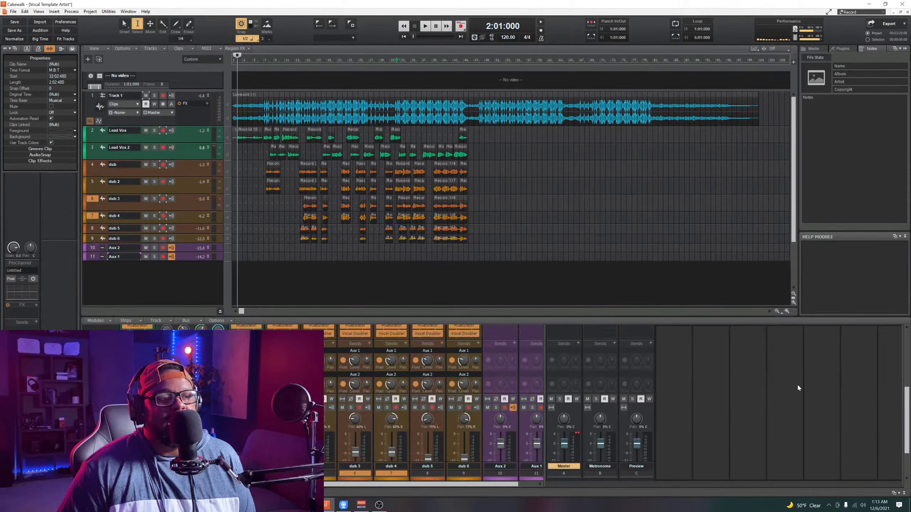
scroll(798, 388, up, 3)
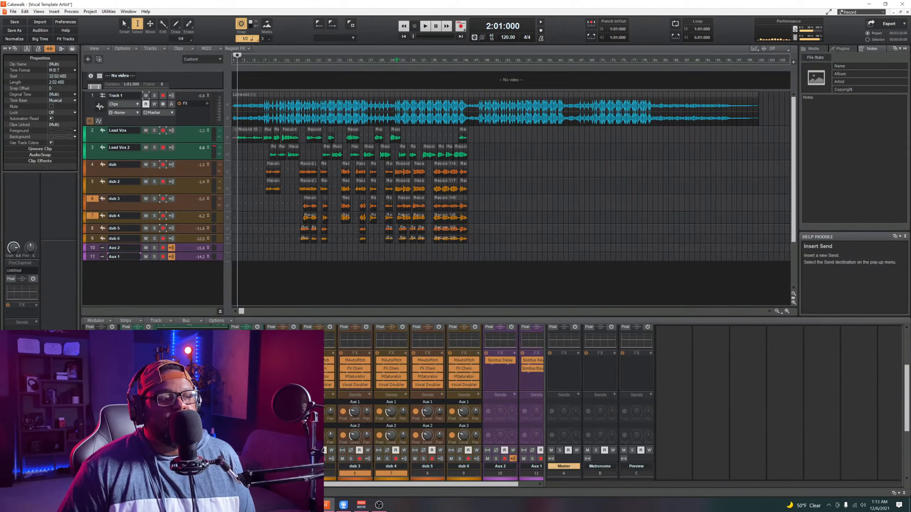
Step: Examine the send destinations of the Lead Vox track and the output destinations of the dub 2 track
click(151, 395)
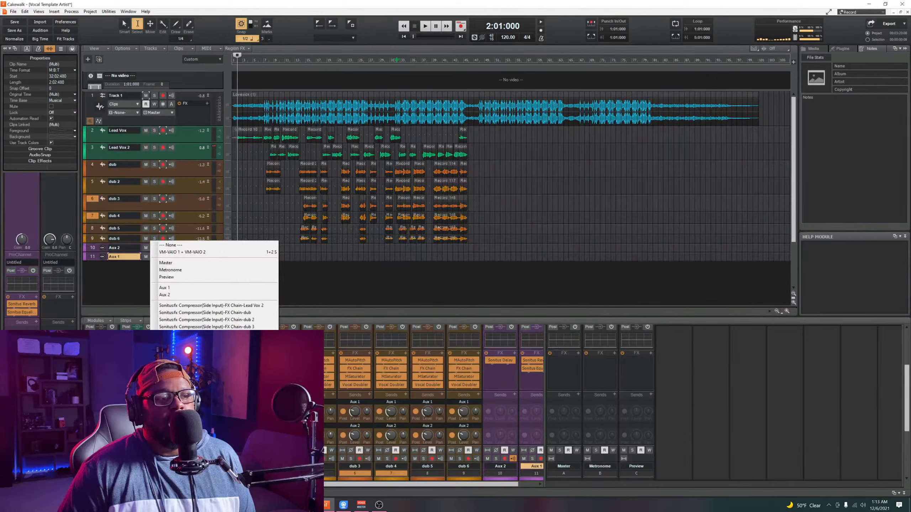
click(848, 373)
scroll(729, 418, down, 3)
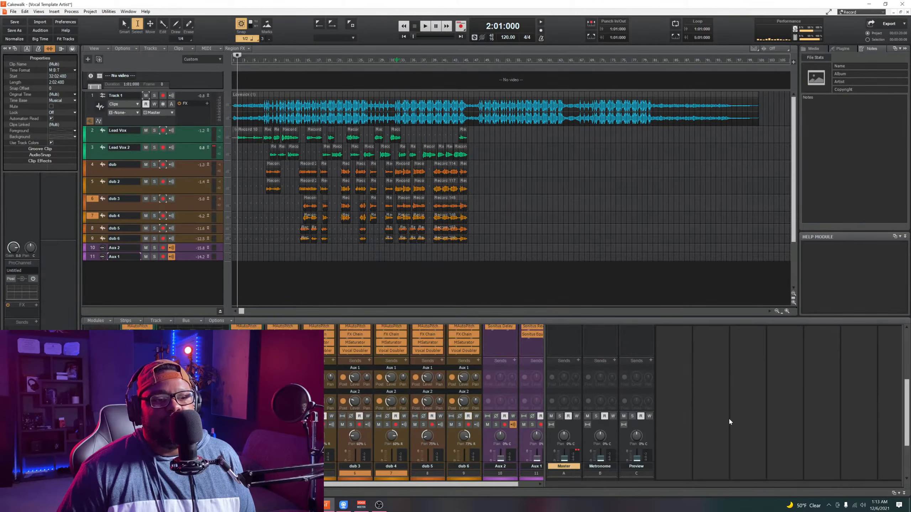
scroll(729, 416, down, 2)
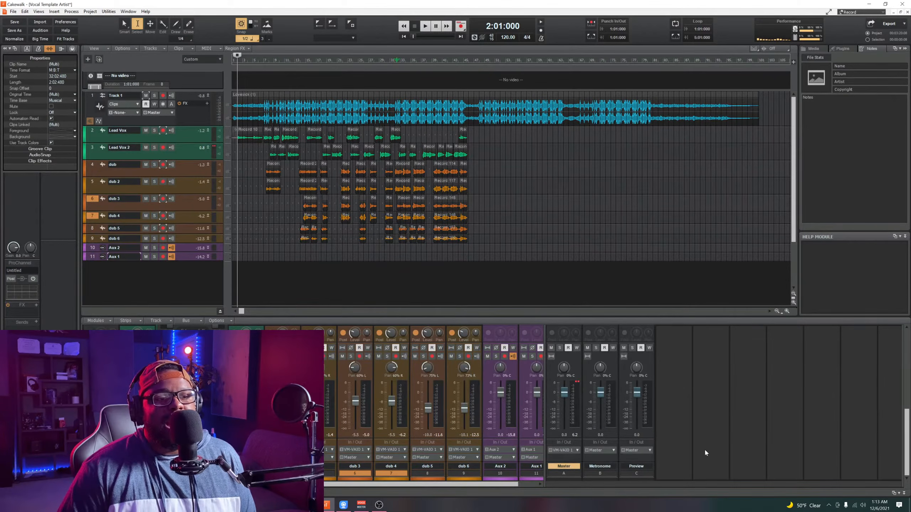
click(328, 458)
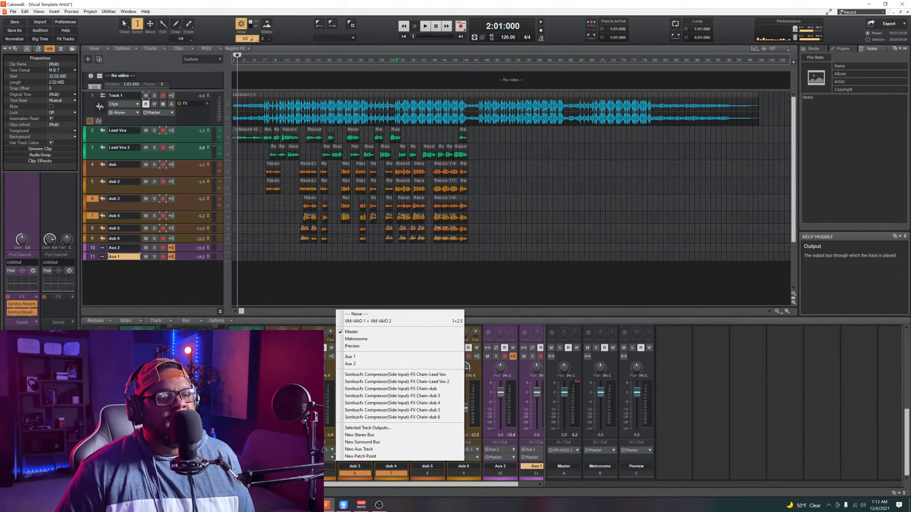
Step: Try a different colour on the dub track and undo the change
click(287, 458)
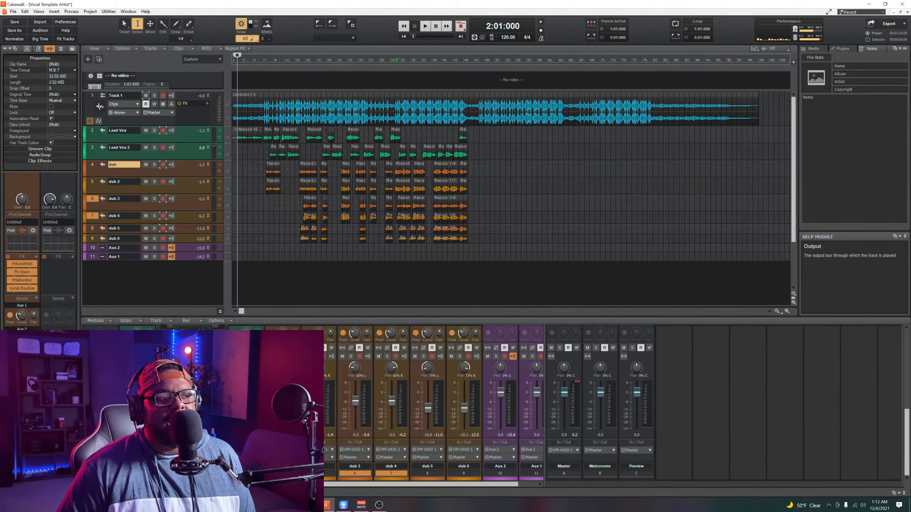
click(287, 455)
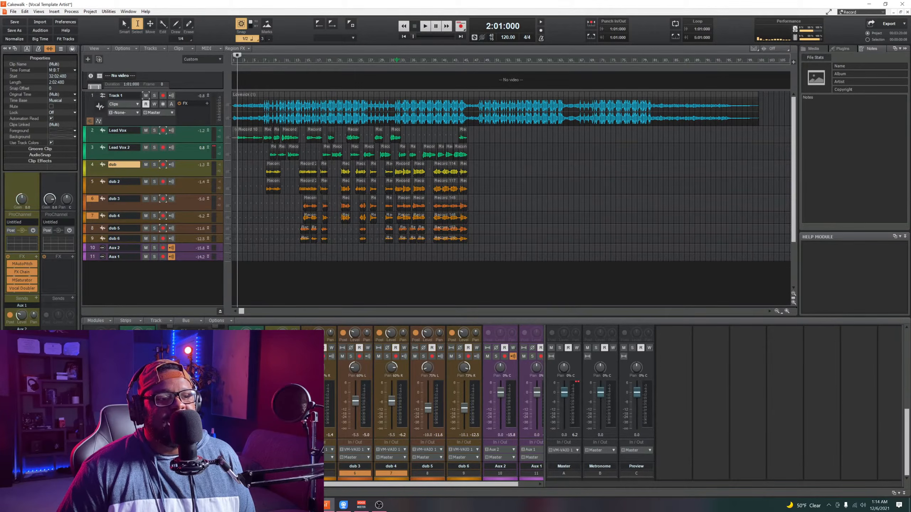
click(92, 164)
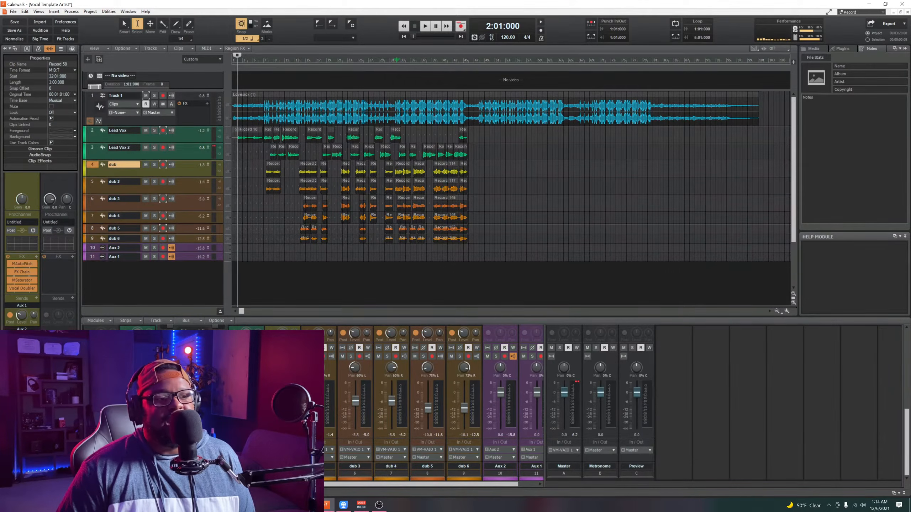
key(ctrl+z)
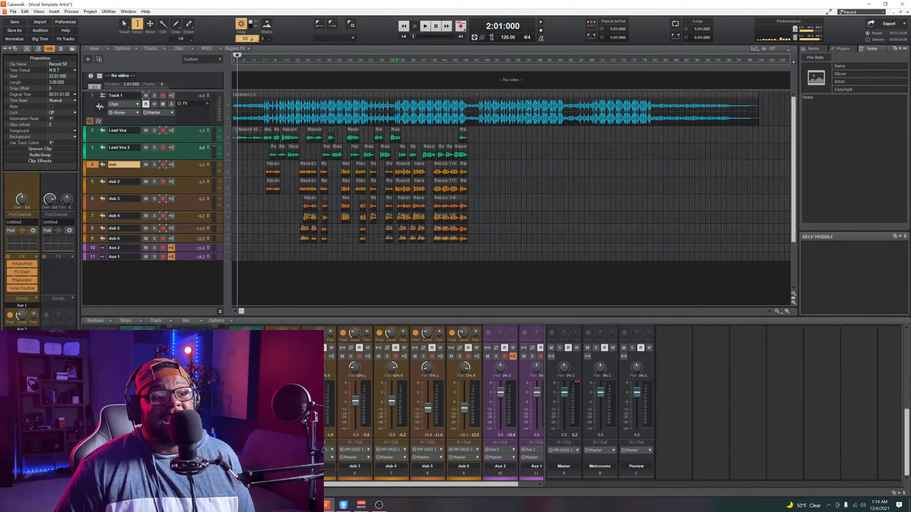
Step: Switch to OBS and enlarge the webcam source so it fills the scene
click(383, 507)
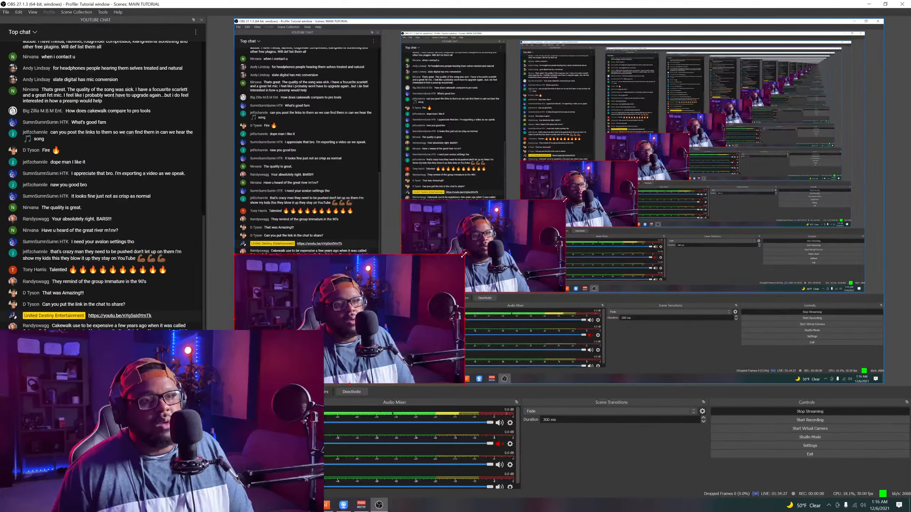
drag(464, 255, 872, 26)
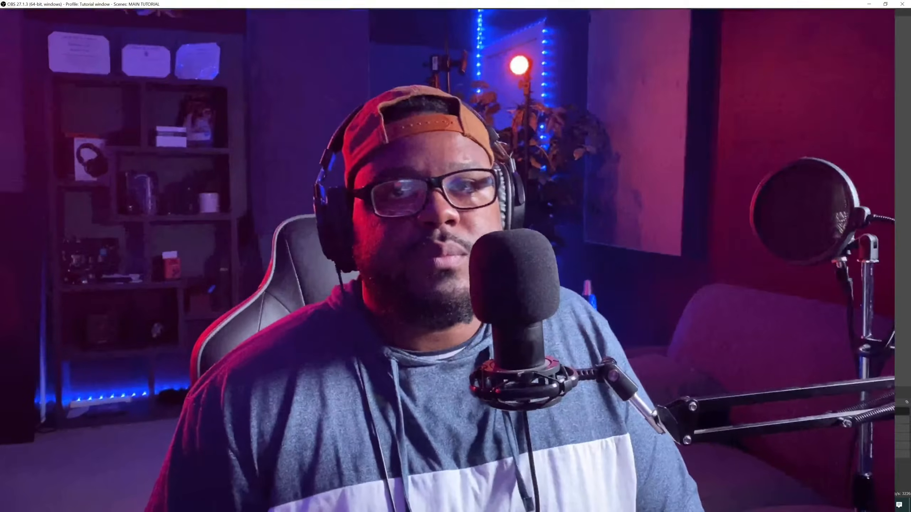